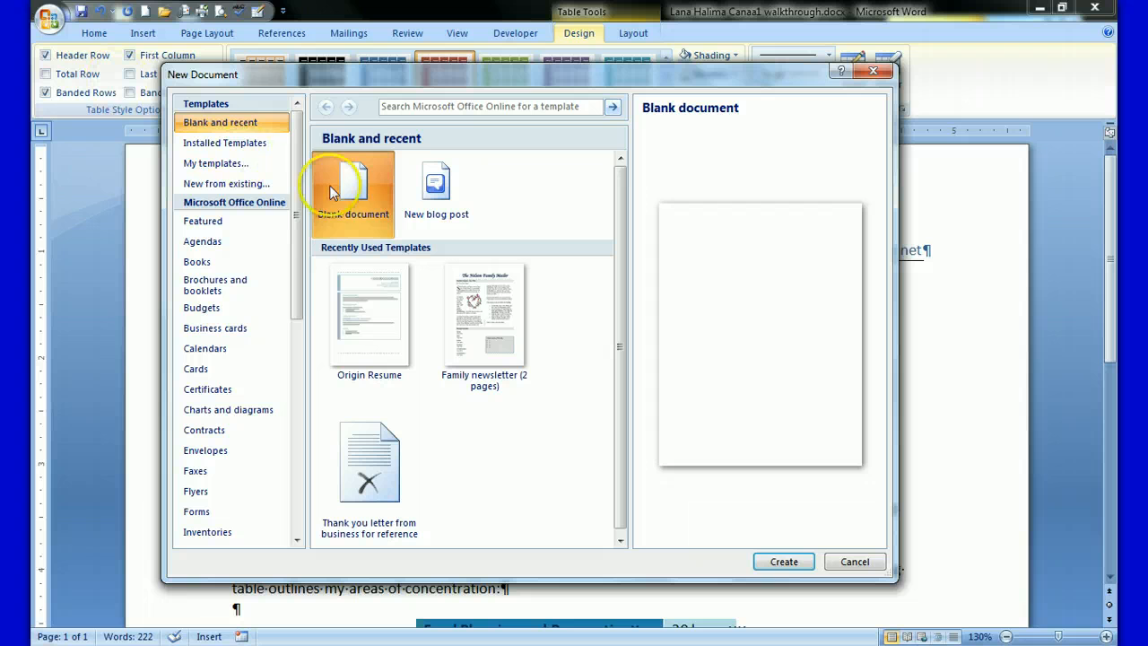
Create a new document from the installed Origin Resume template
{"action": "left_click", "coordinate": [246, 145]}
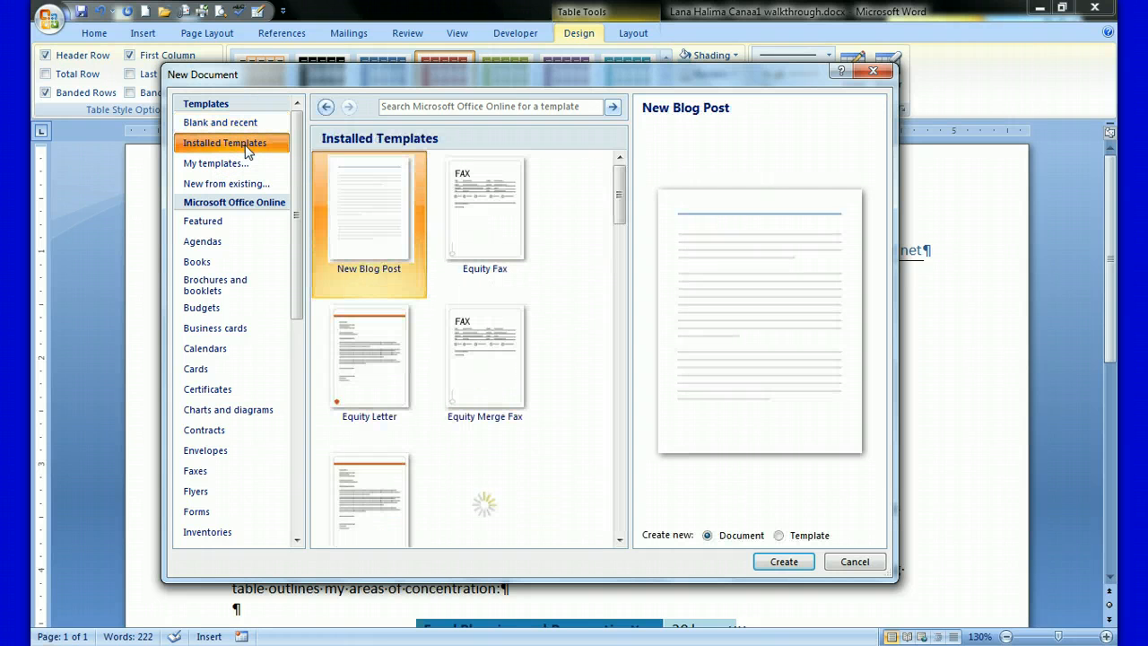
{"action": "left_click_drag", "start_coordinate": [621, 171], "coordinate": [619, 456]}
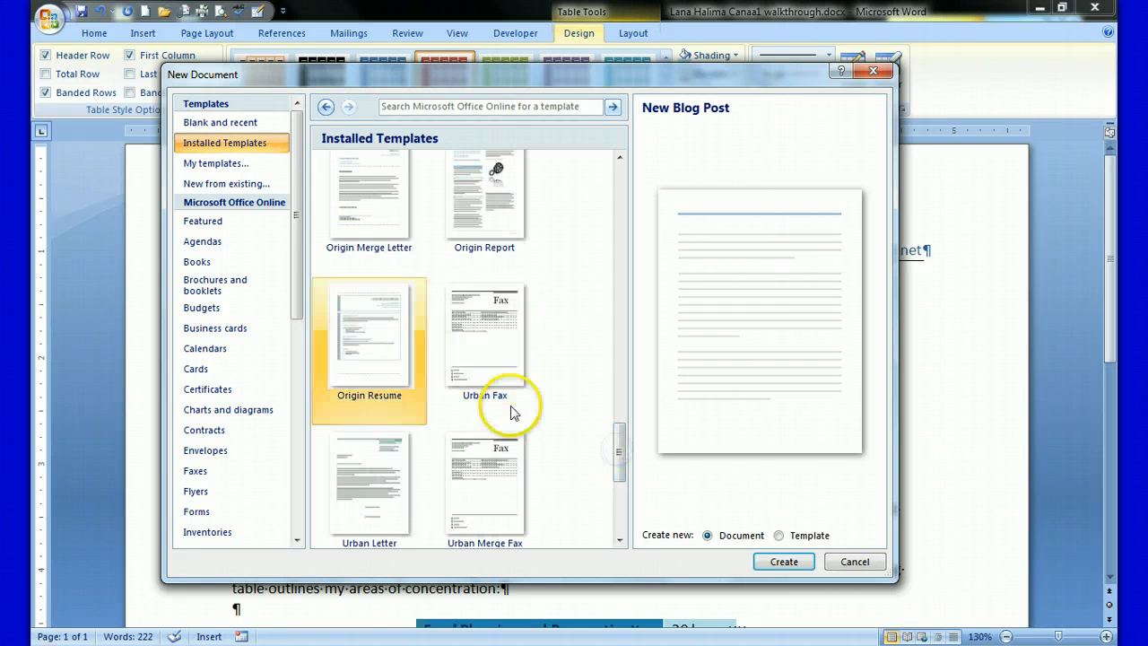
{"action": "left_click", "coordinate": [374, 356]}
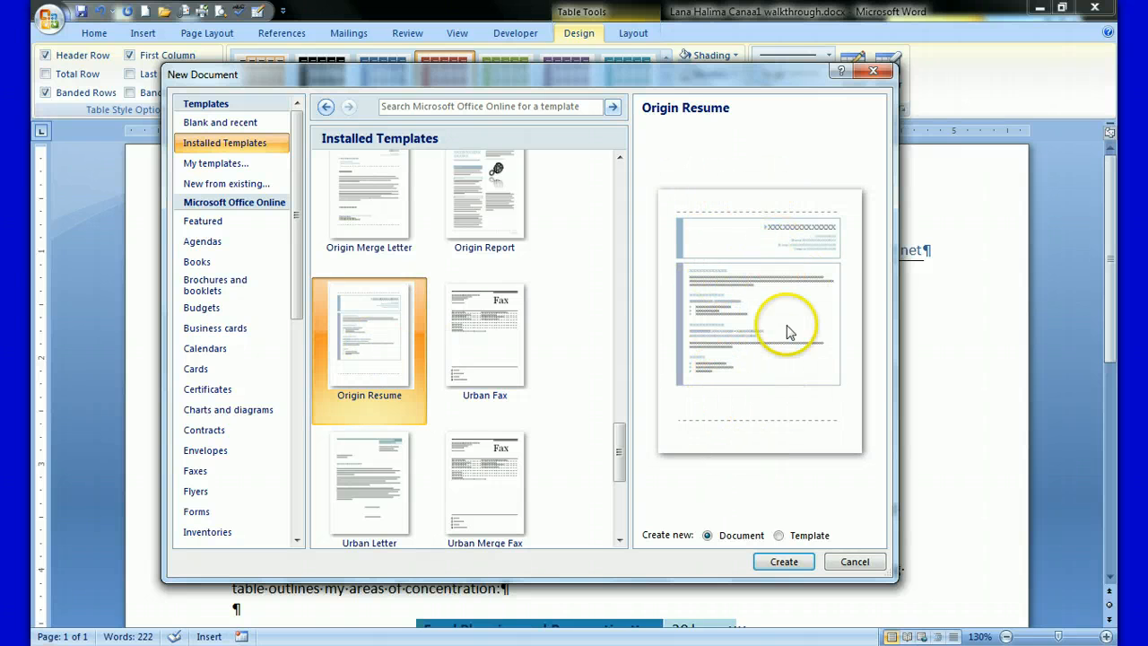
{"action": "left_click", "coordinate": [781, 563]}
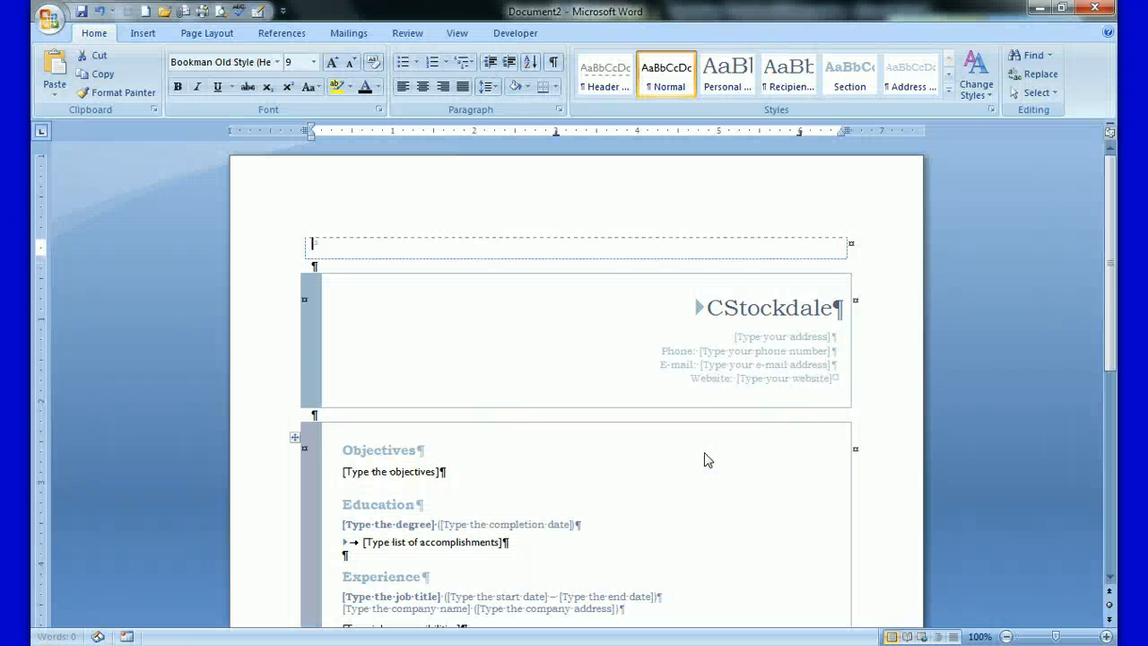
Replace the preset name in the resume header with the applicant's full name
{"action": "left_click", "coordinate": [708, 311]}
{"action": "left_click_drag", "start_coordinate": [708, 310], "coordinate": [836, 307]}
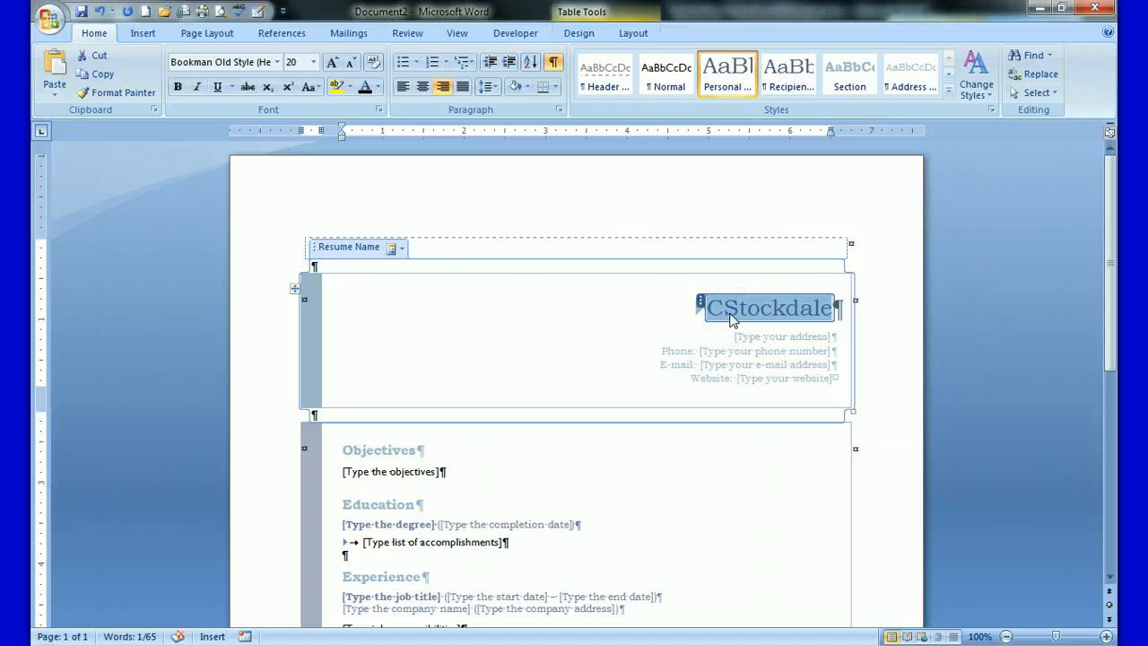
{"action": "type", "text": "Lanaa"}
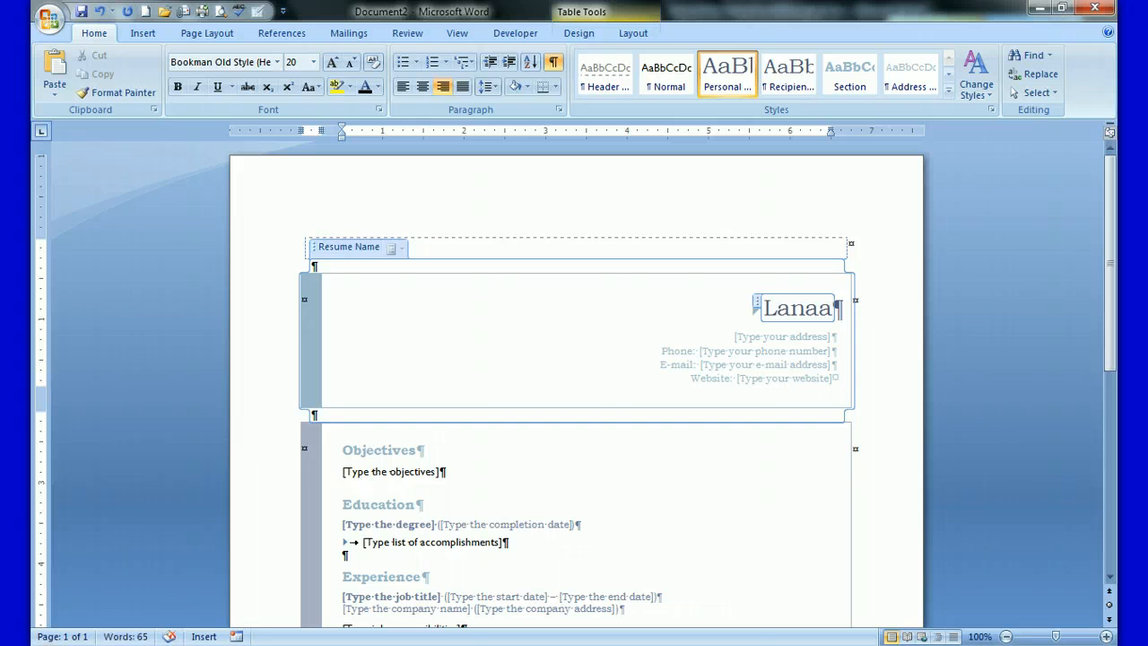
{"action": "key", "text": "BackSpace"}
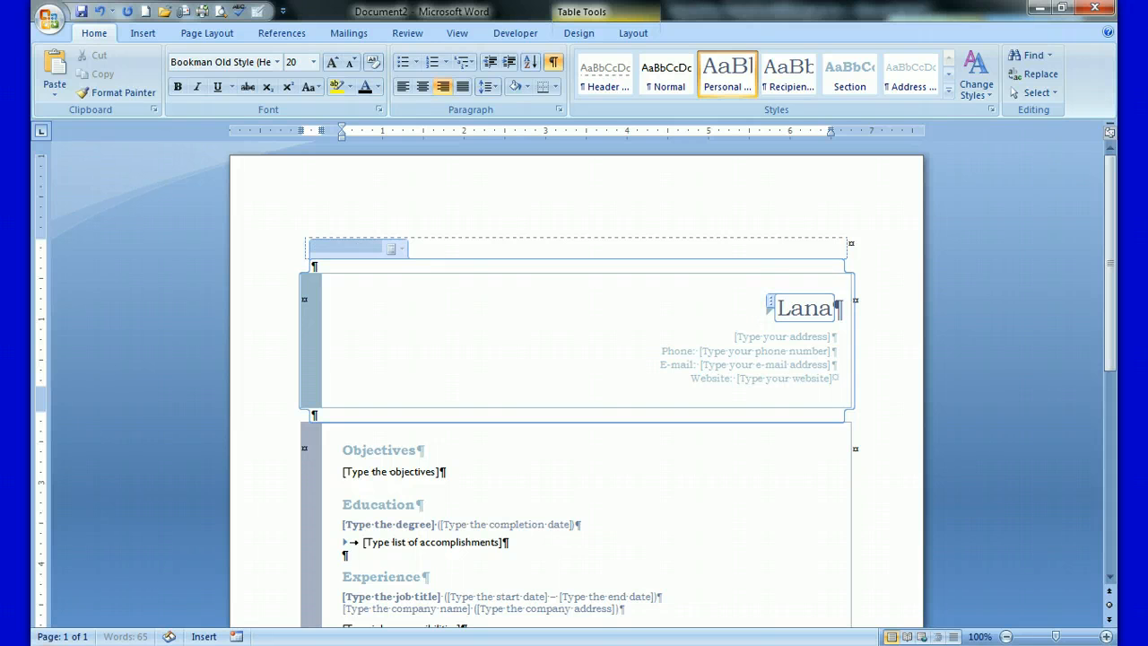
{"action": "type", "text": "Hamin"}
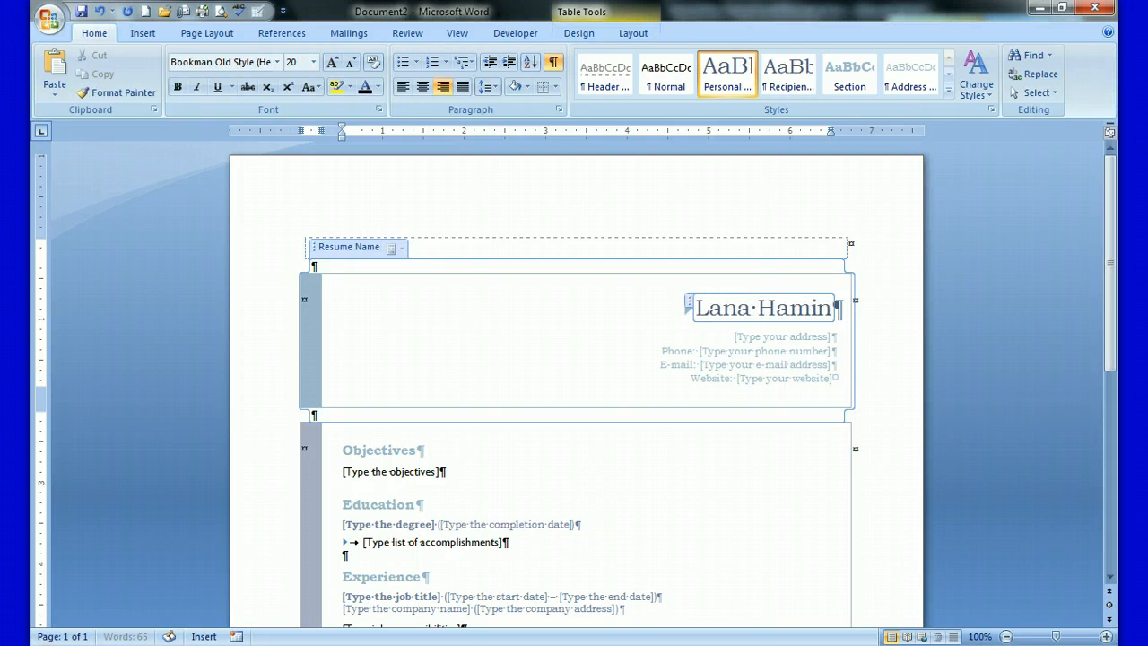
{"action": "type", "text": "a Can"}
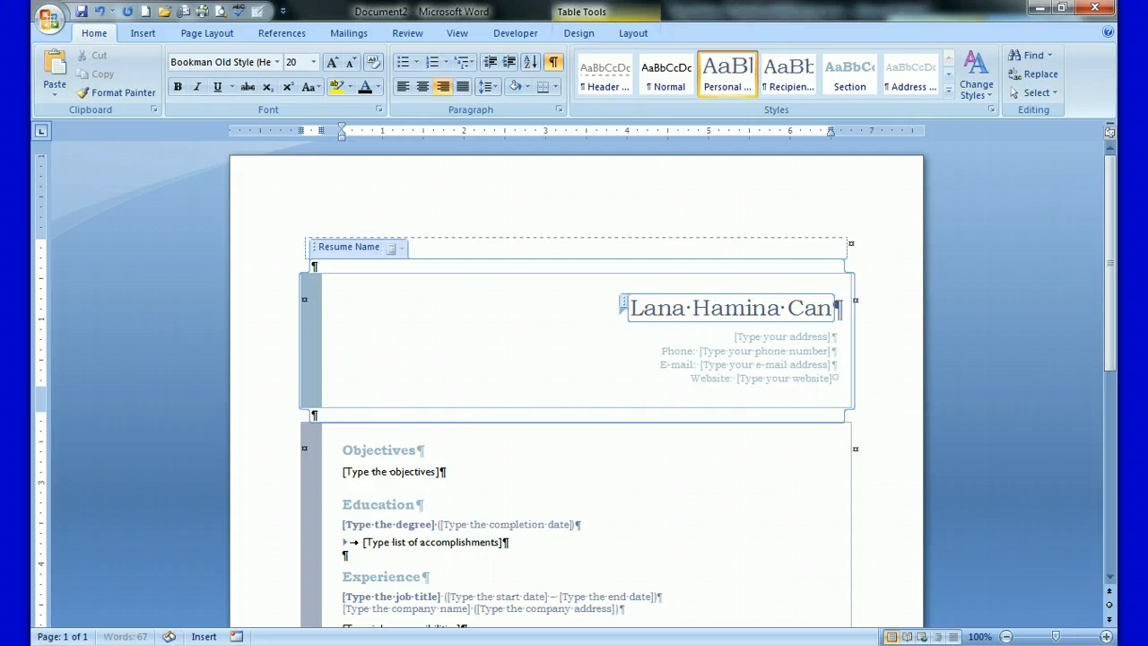
{"action": "type", "text": "aan"}
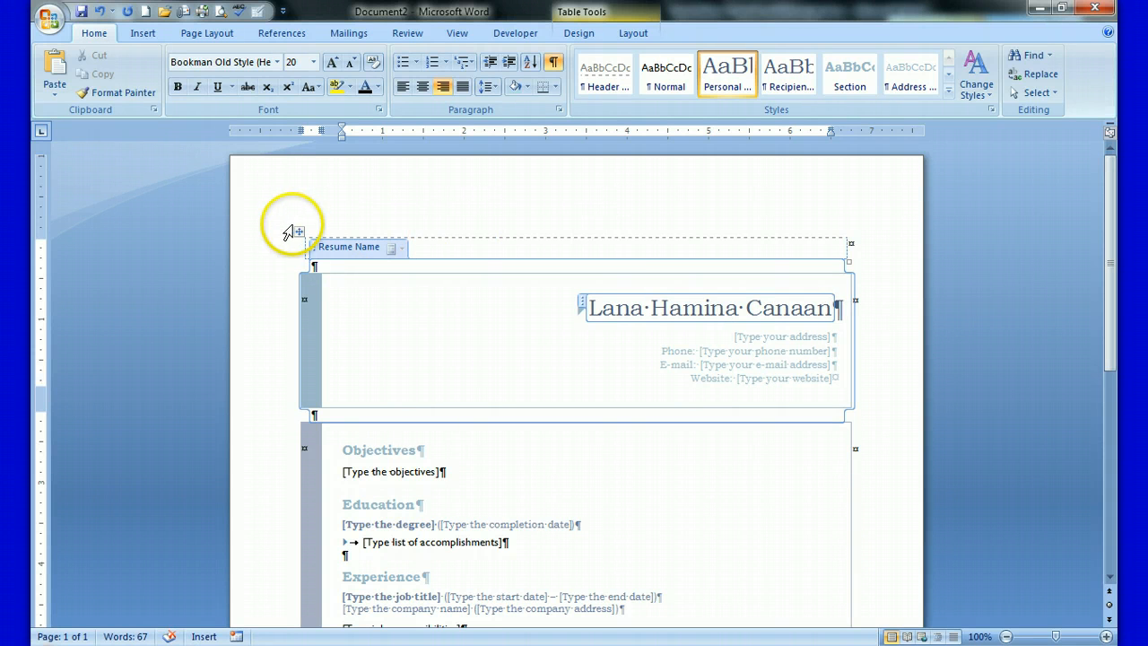
Delete the empty table row above the resume's name and contact block
{"action": "left_click", "coordinate": [295, 241]}
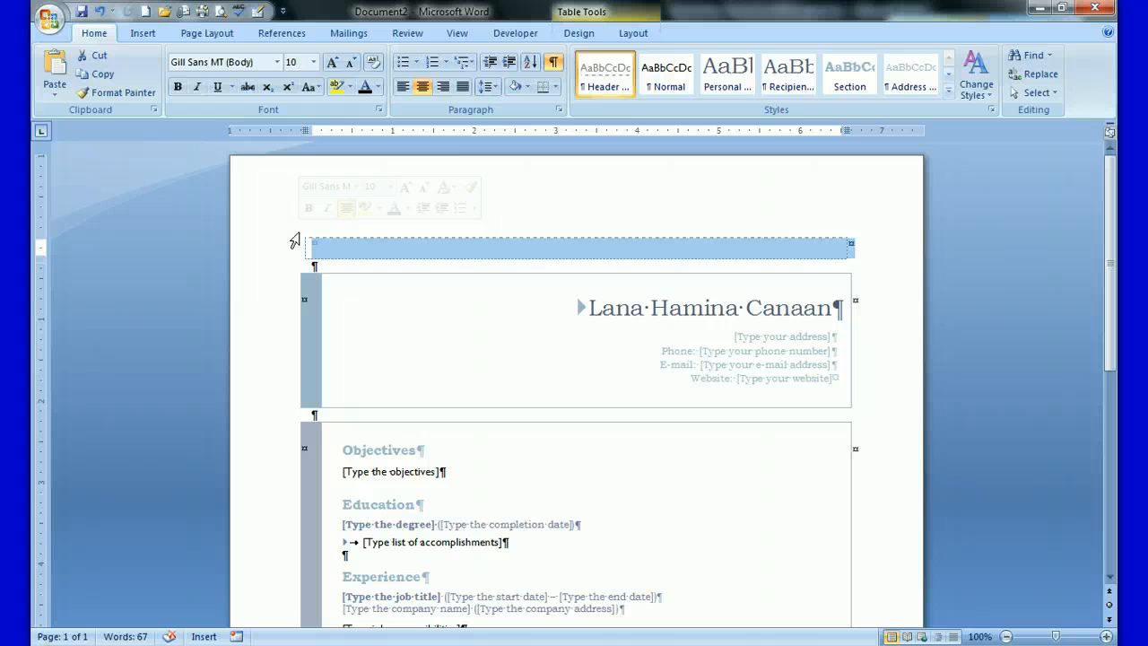
{"action": "left_click", "coordinate": [631, 36]}
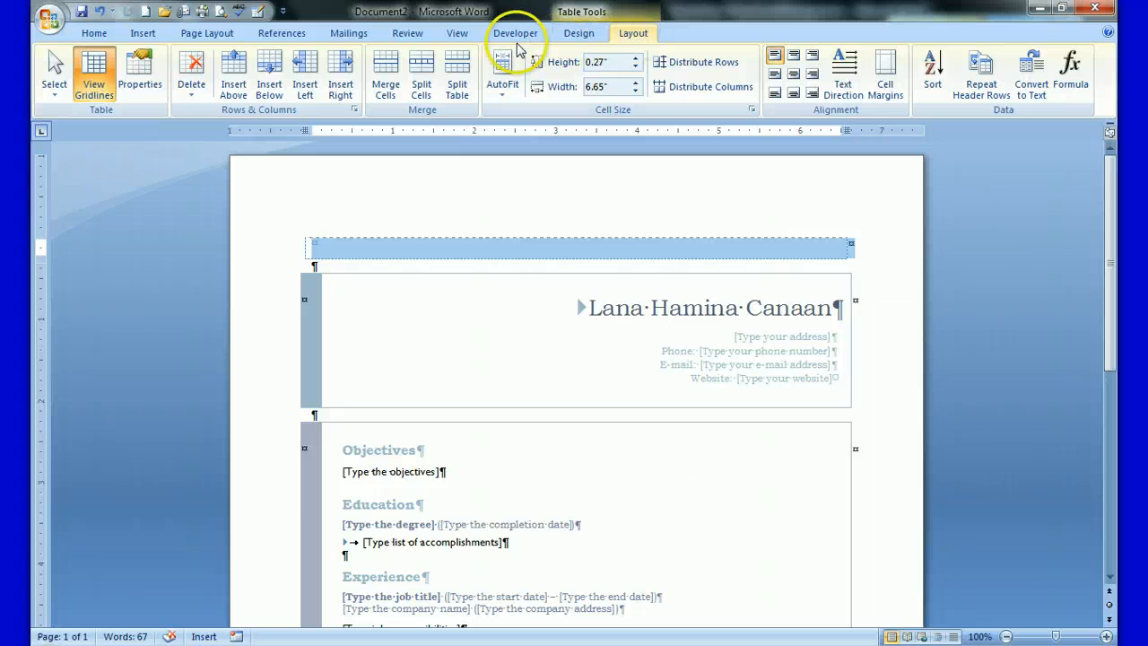
{"action": "left_click", "coordinate": [194, 79]}
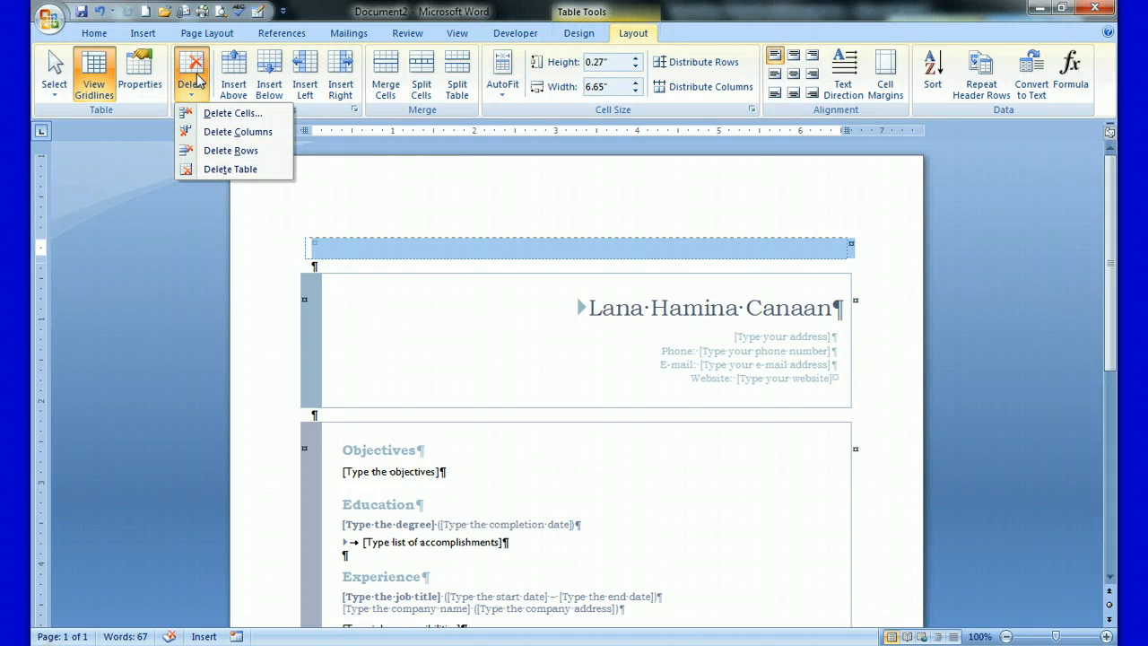
{"action": "left_click", "coordinate": [209, 151]}
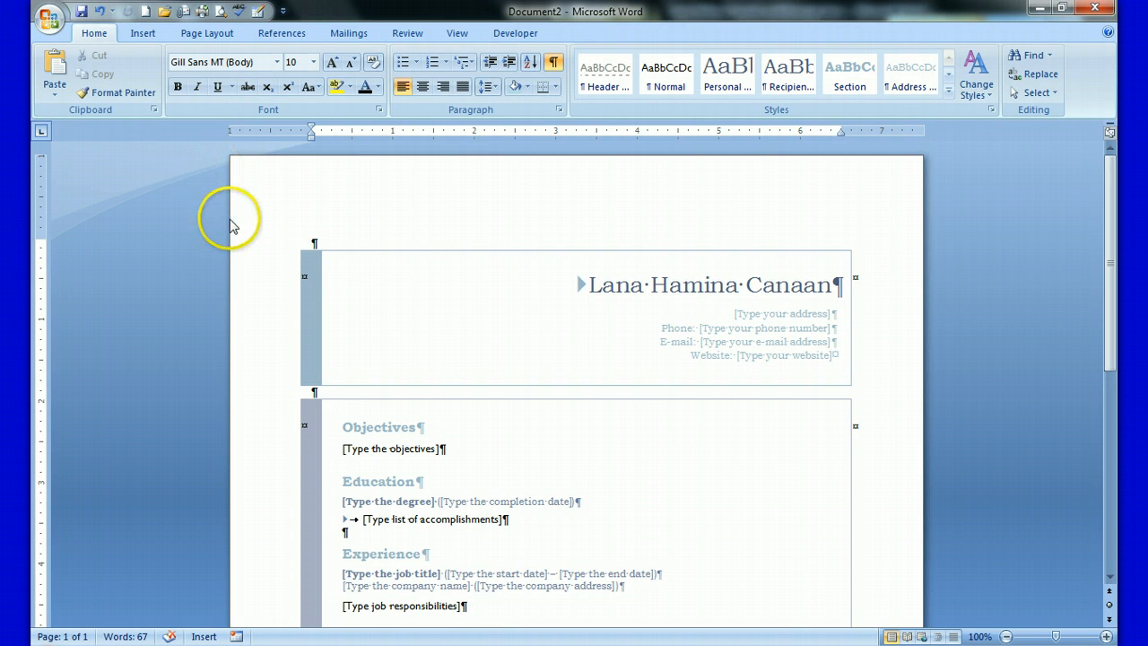
{"action": "left_click", "coordinate": [752, 313]}
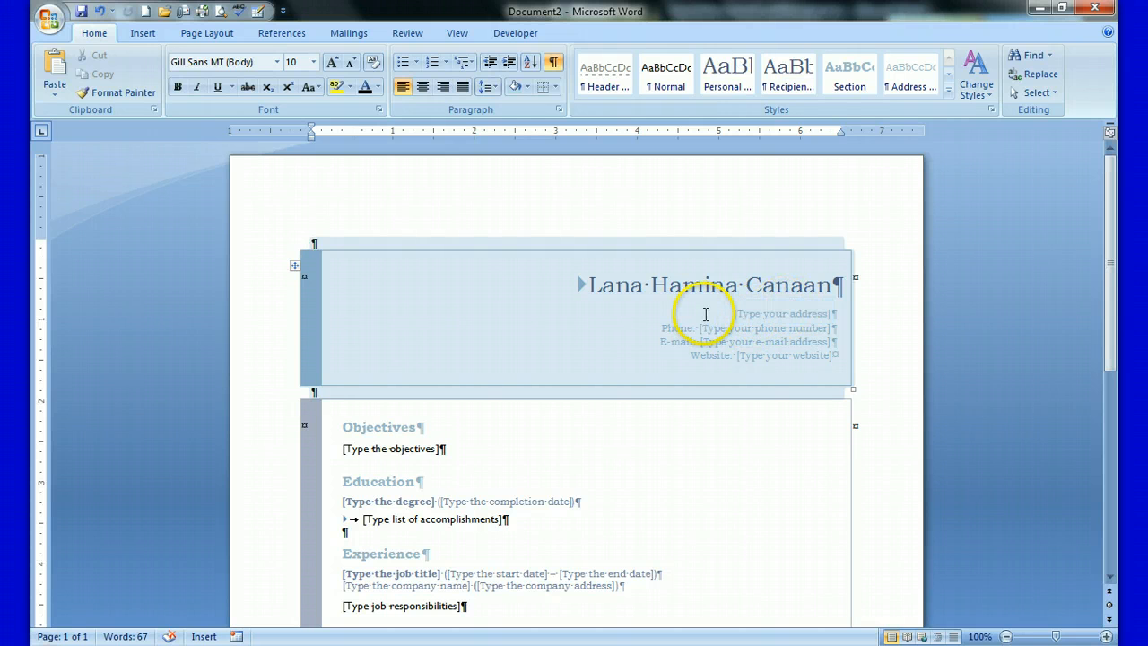
{"action": "left_click", "coordinate": [752, 363]}
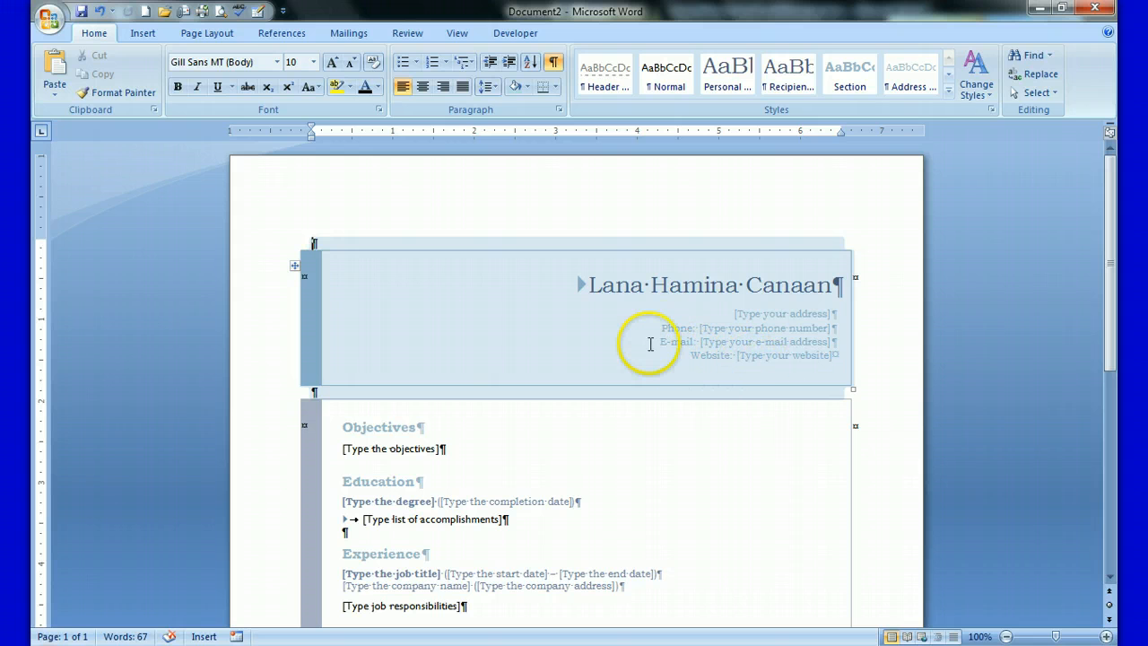
{"action": "left_click", "coordinate": [615, 330]}
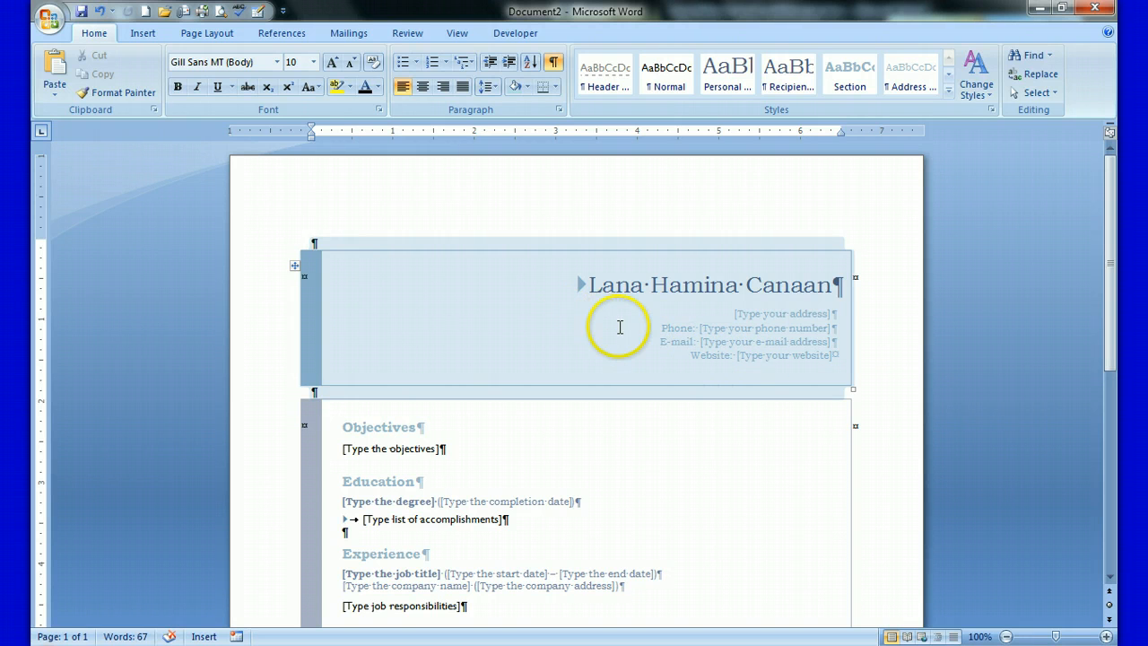
{"action": "left_click", "coordinate": [541, 443]}
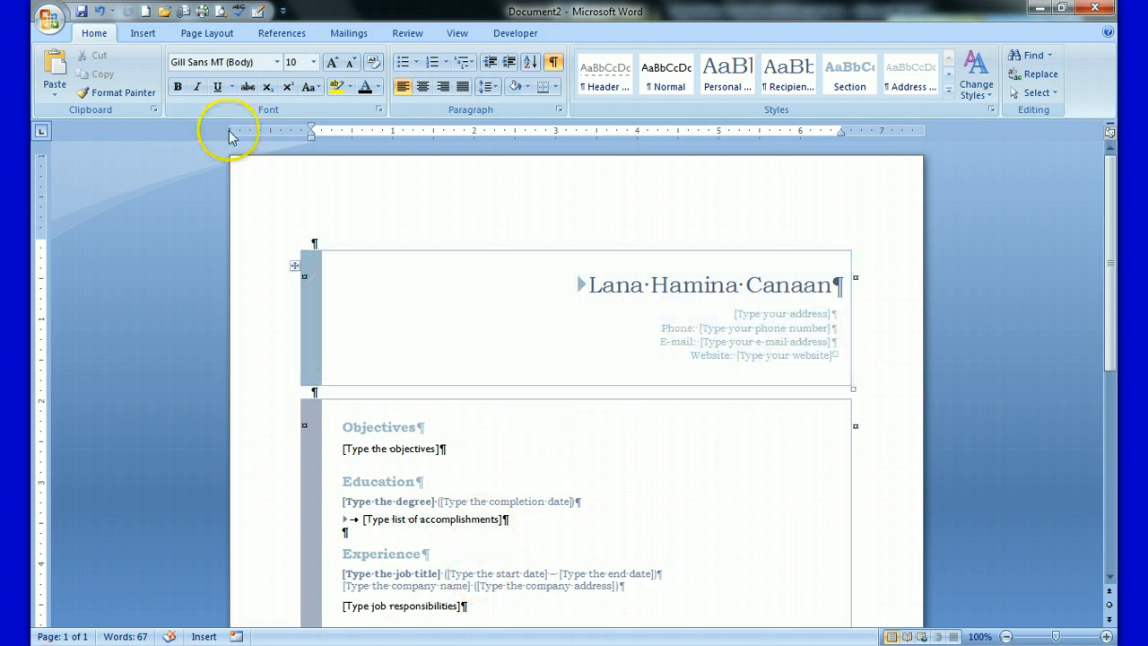
Return to the cover letter document and clear all collected items from the Office Clipboard
{"action": "left_click", "coordinate": [1041, 8]}
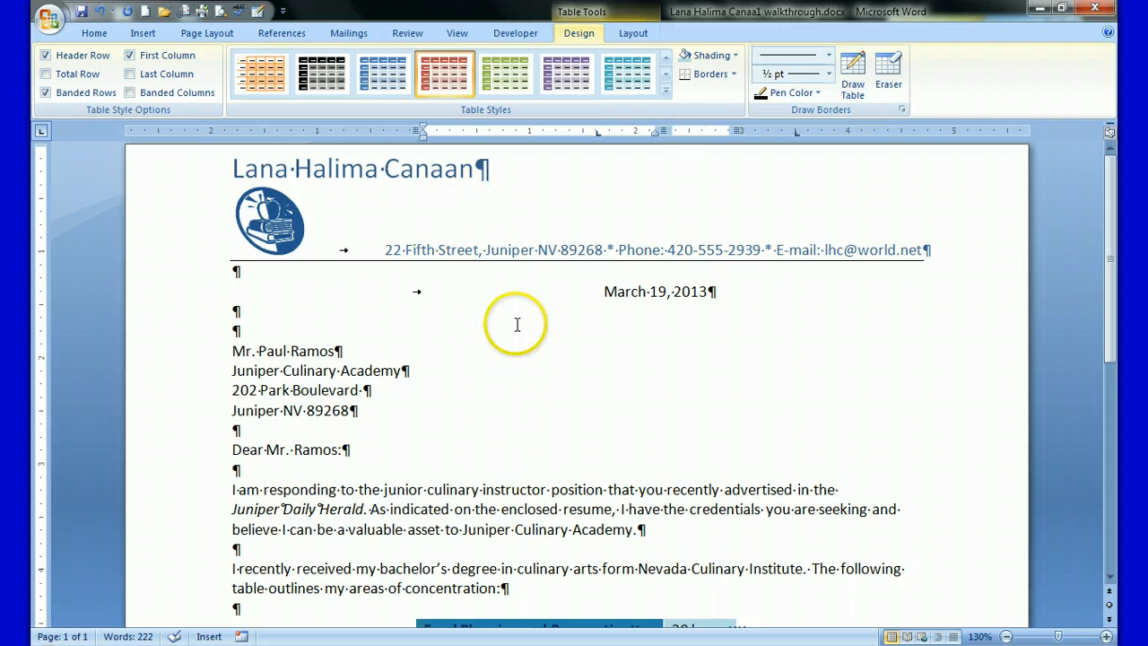
{"action": "left_click", "coordinate": [95, 33]}
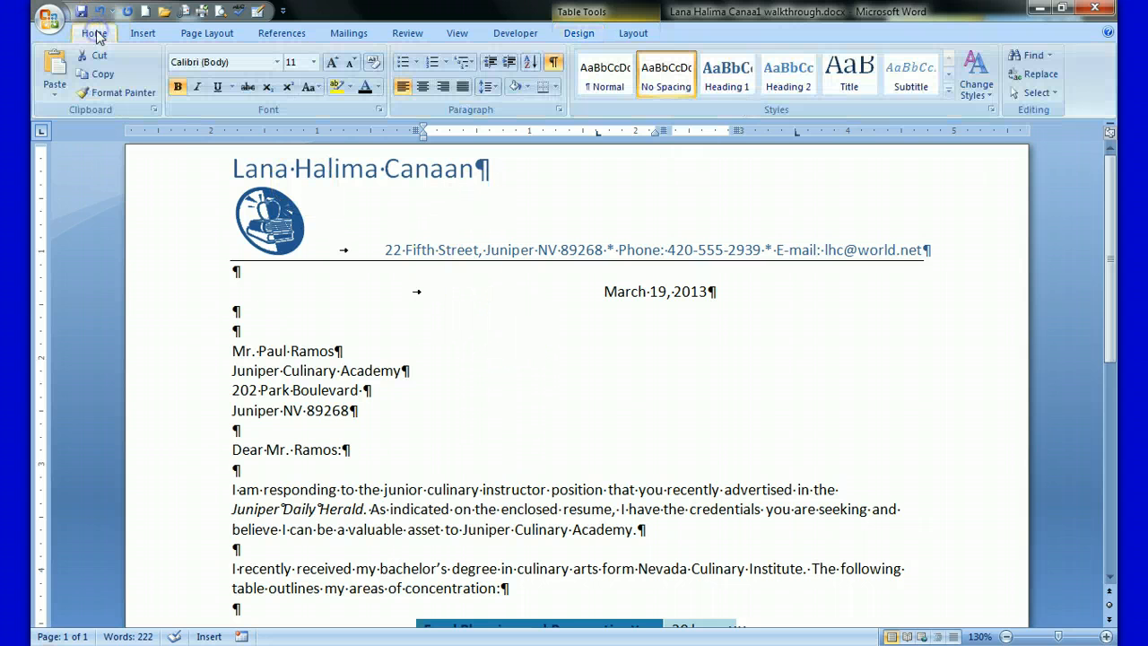
{"action": "left_click", "coordinate": [154, 111]}
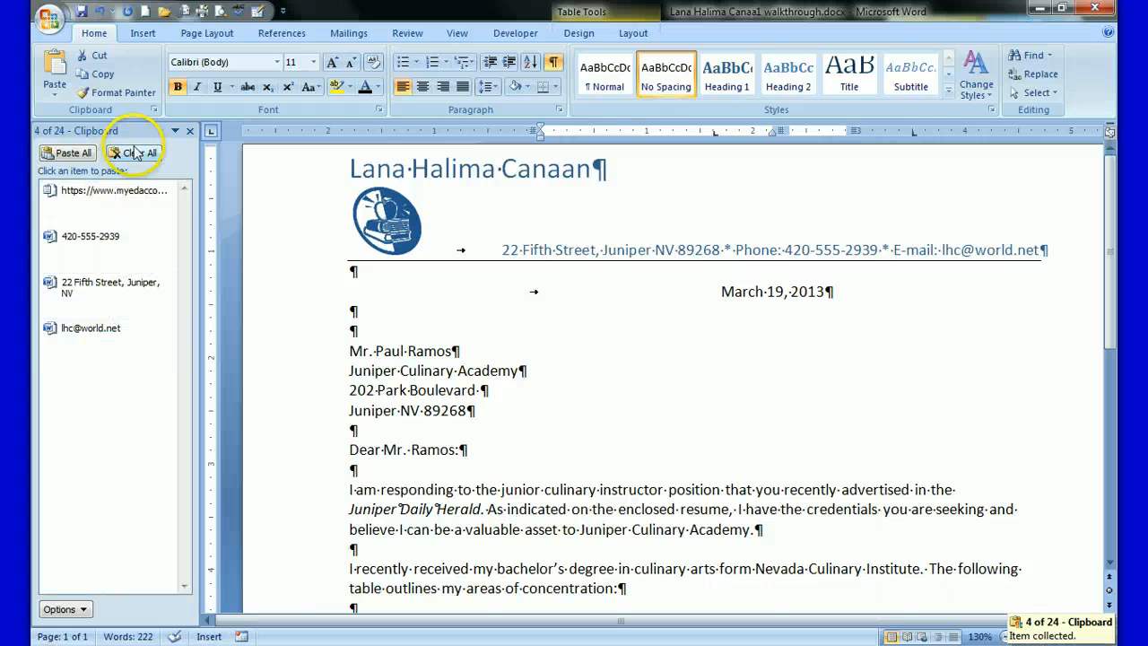
{"action": "left_click", "coordinate": [134, 152]}
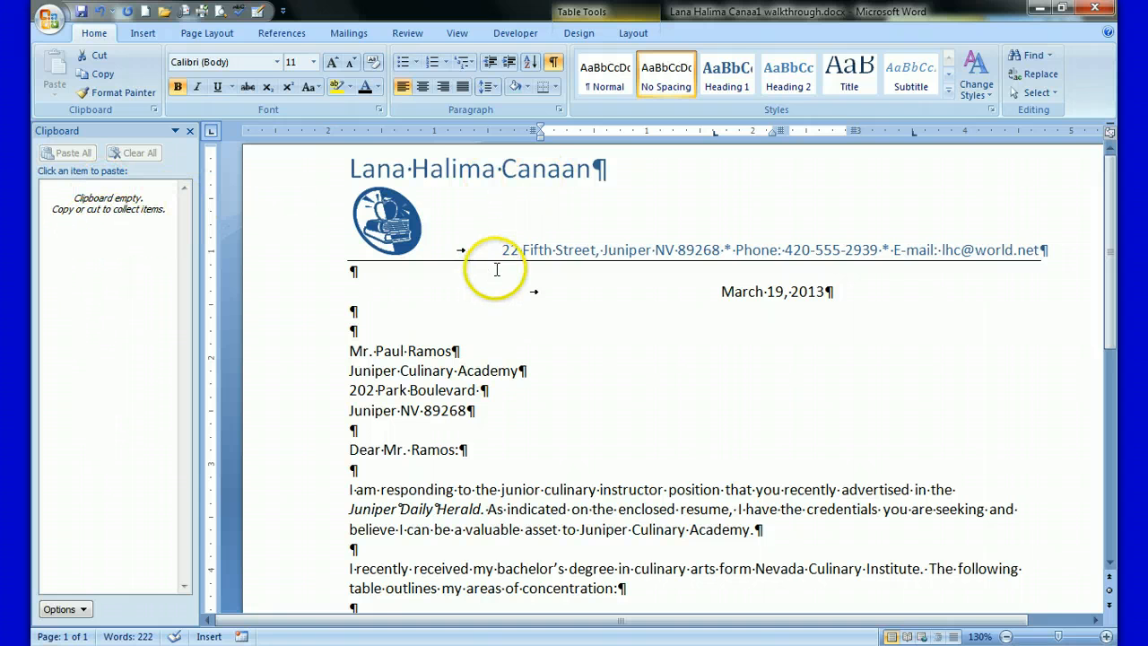
Copy the street address and the phone number from the letterhead as separate clipboard items
{"action": "left_click_drag", "start_coordinate": [500, 251], "coordinate": [718, 251]}
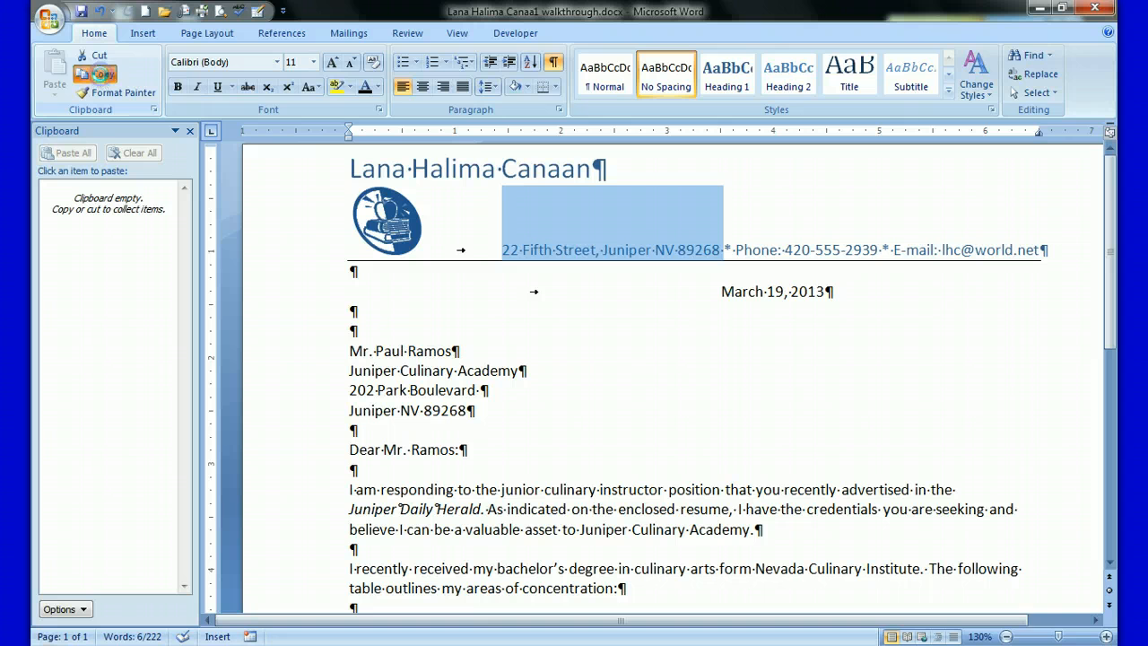
{"action": "left_click", "coordinate": [101, 76]}
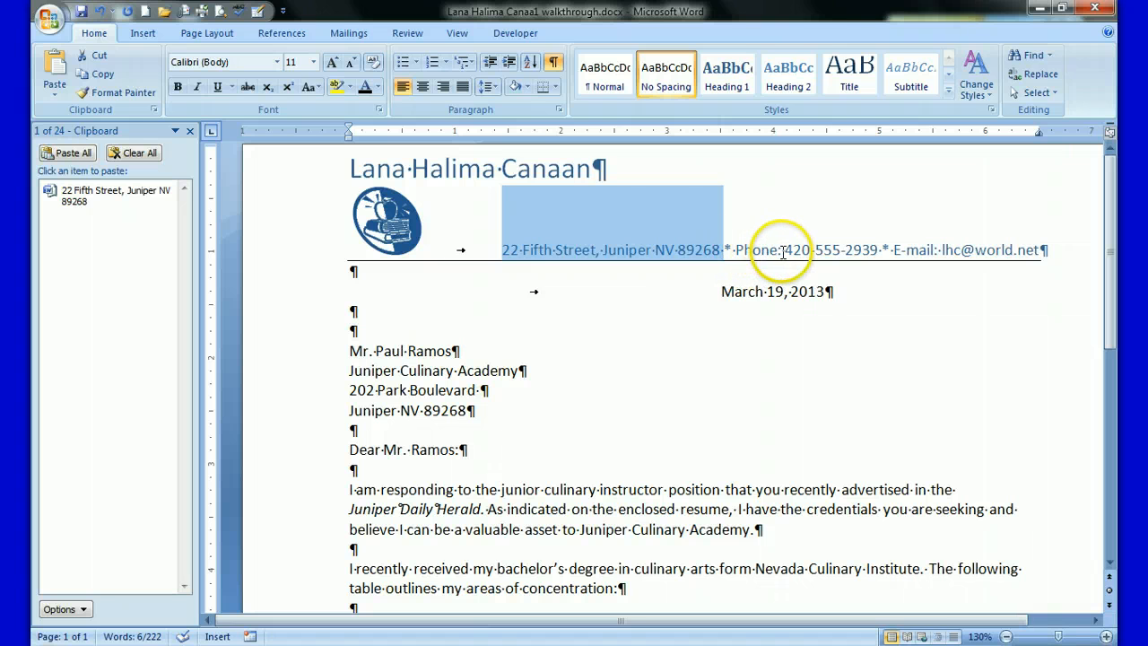
{"action": "left_click_drag", "start_coordinate": [784, 250], "coordinate": [859, 251]}
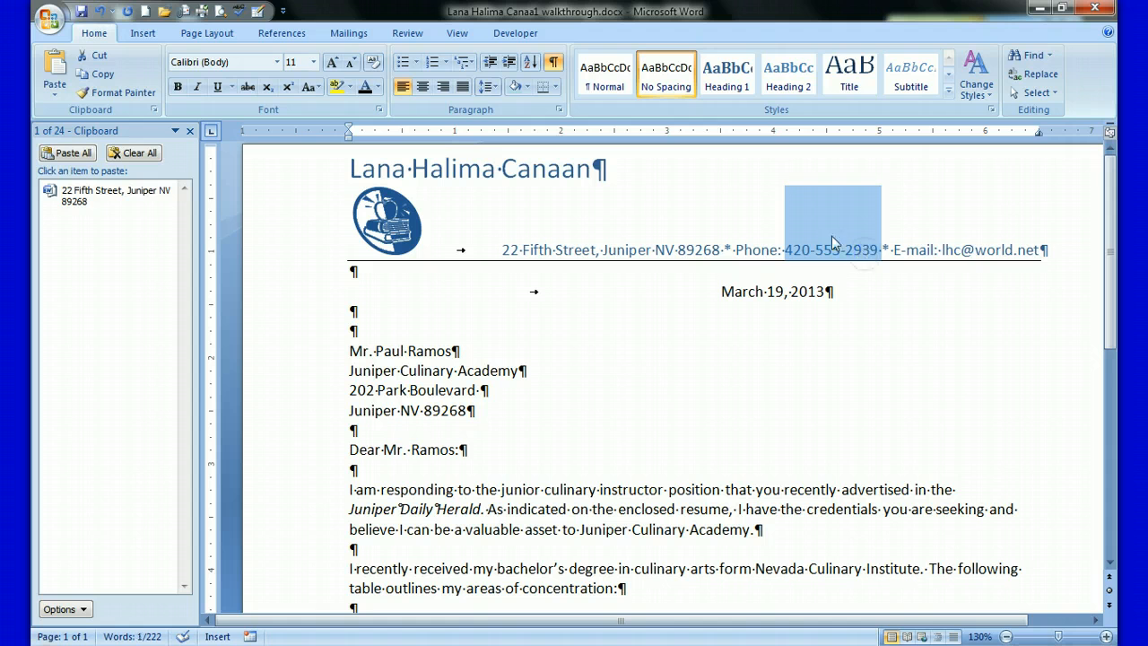
{"action": "left_click", "coordinate": [97, 77]}
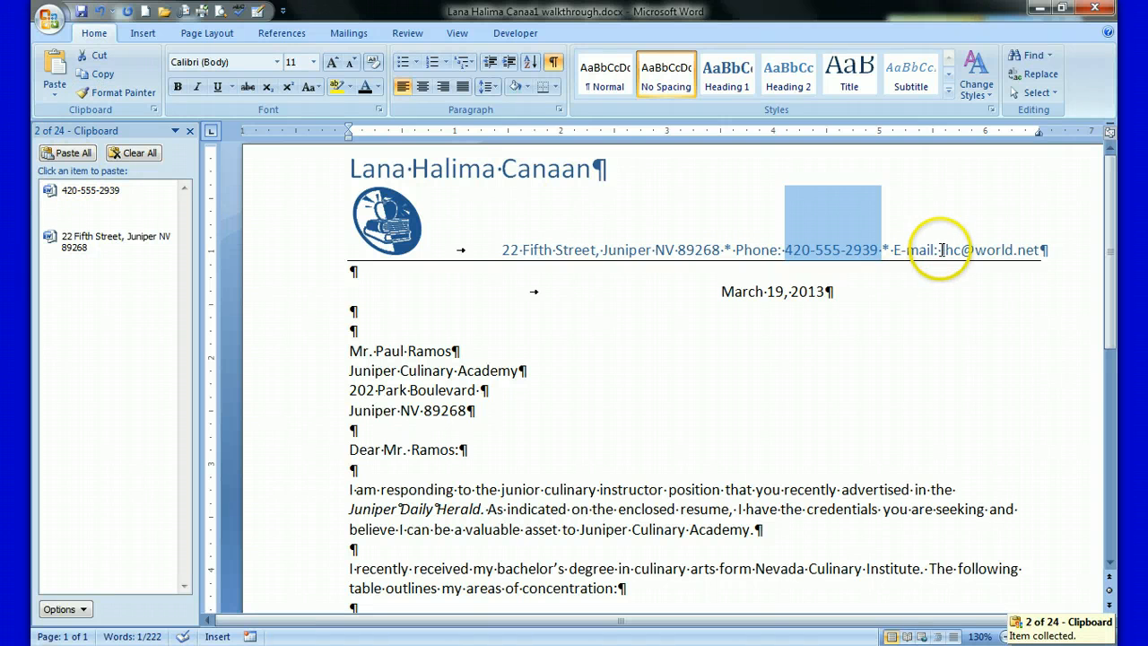
Copy only the e-mail address from the letterhead, without the preceding space, to the clipboard
{"action": "left_click_drag", "start_coordinate": [940, 249], "coordinate": [1033, 244]}
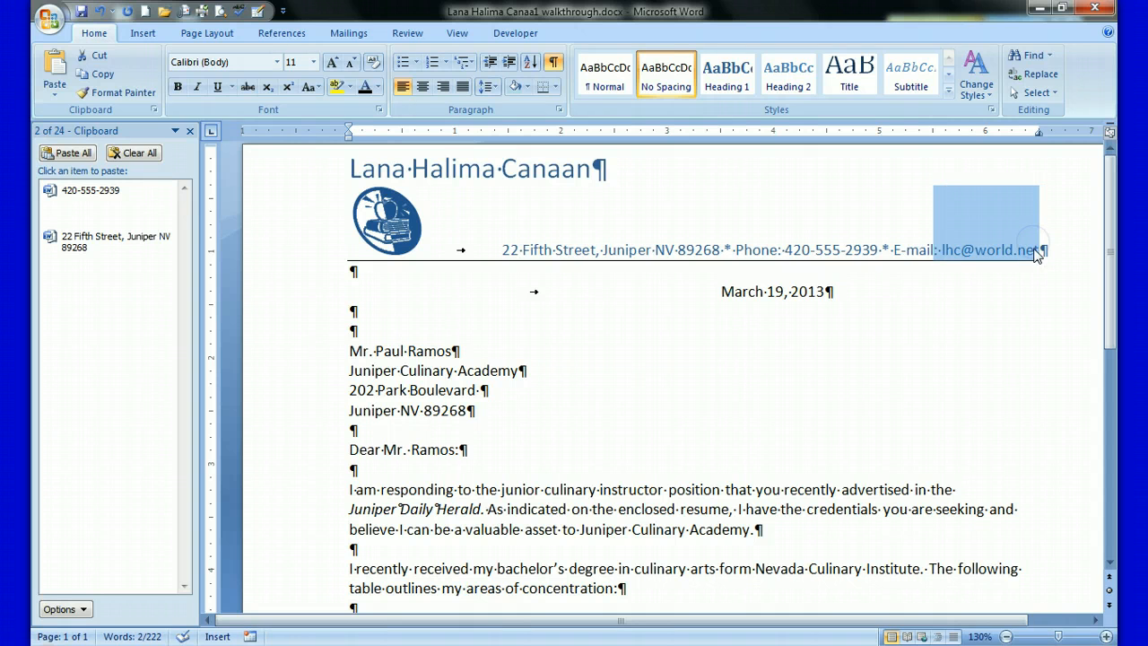
{"action": "left_click", "coordinate": [1036, 248]}
{"action": "left_click_drag", "start_coordinate": [1039, 250], "coordinate": [943, 250]}
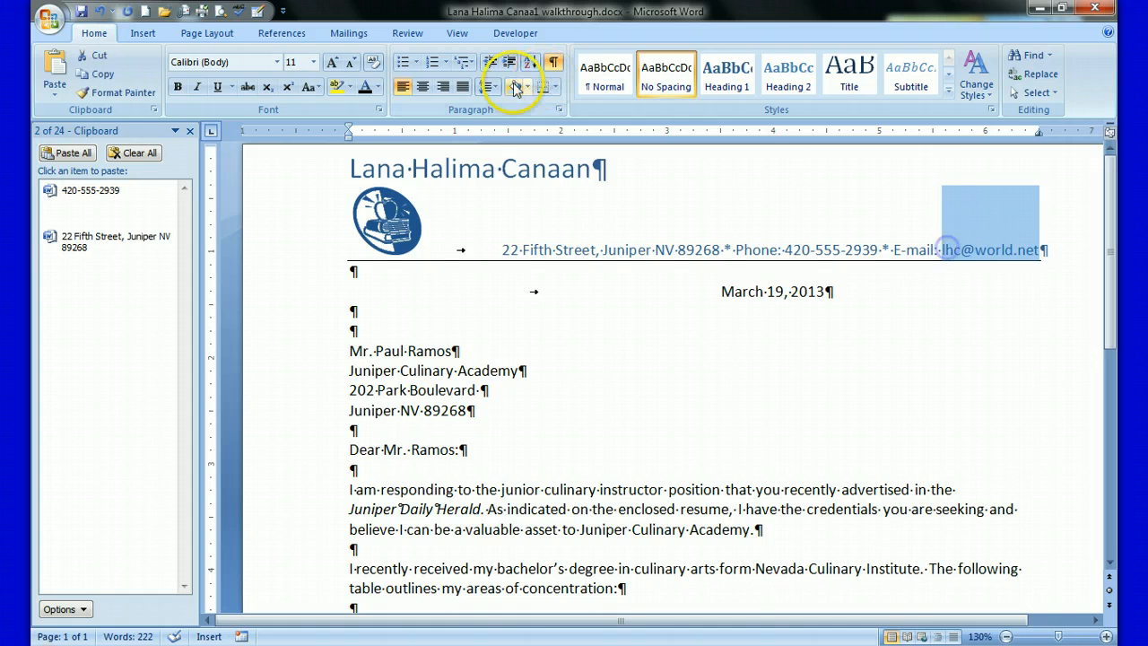
{"action": "left_click", "coordinate": [97, 74]}
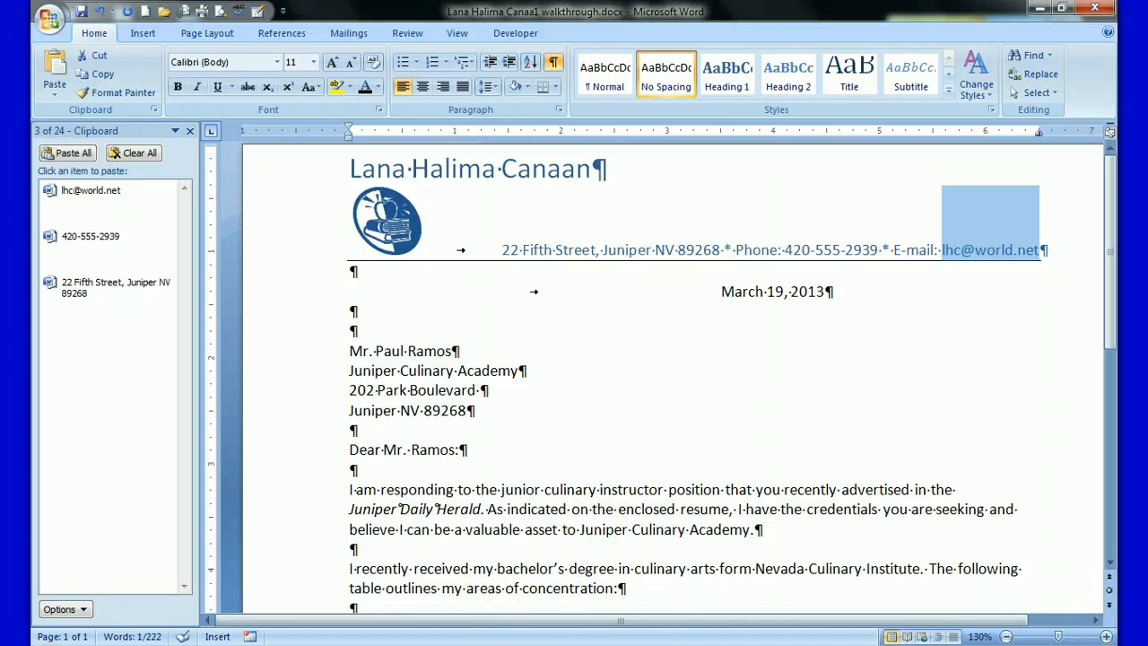
Switch to the resume document and replace its address placeholder with the street address collected on the Office Clipboard
{"action": "mouse_move", "coordinate": [422, 645]}
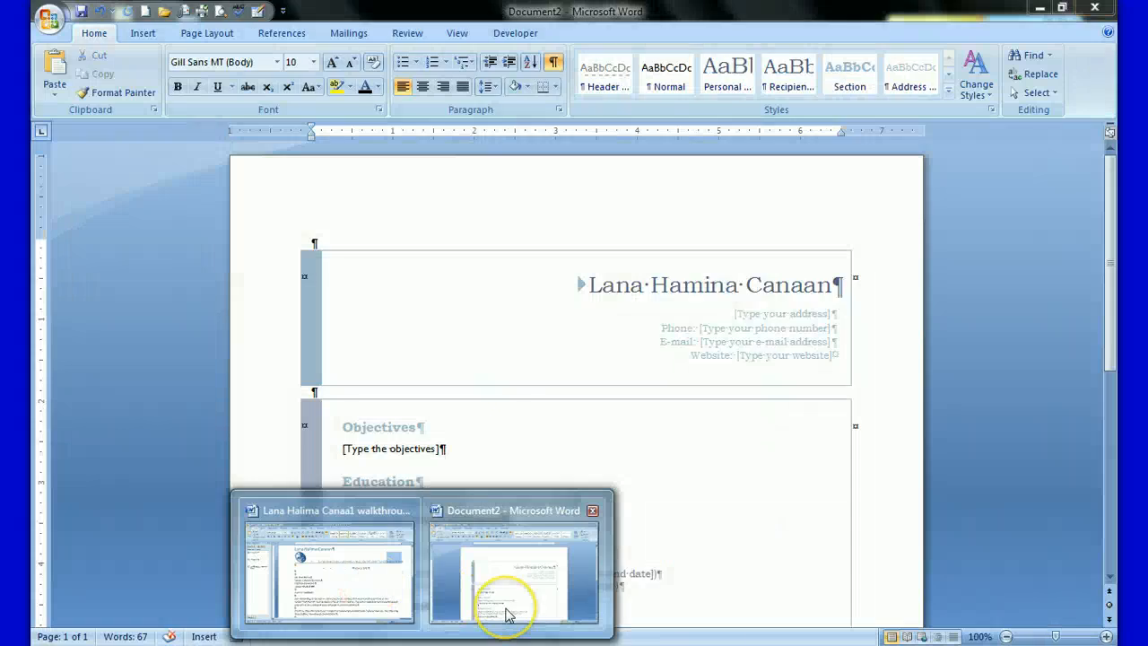
{"action": "left_click", "coordinate": [505, 611]}
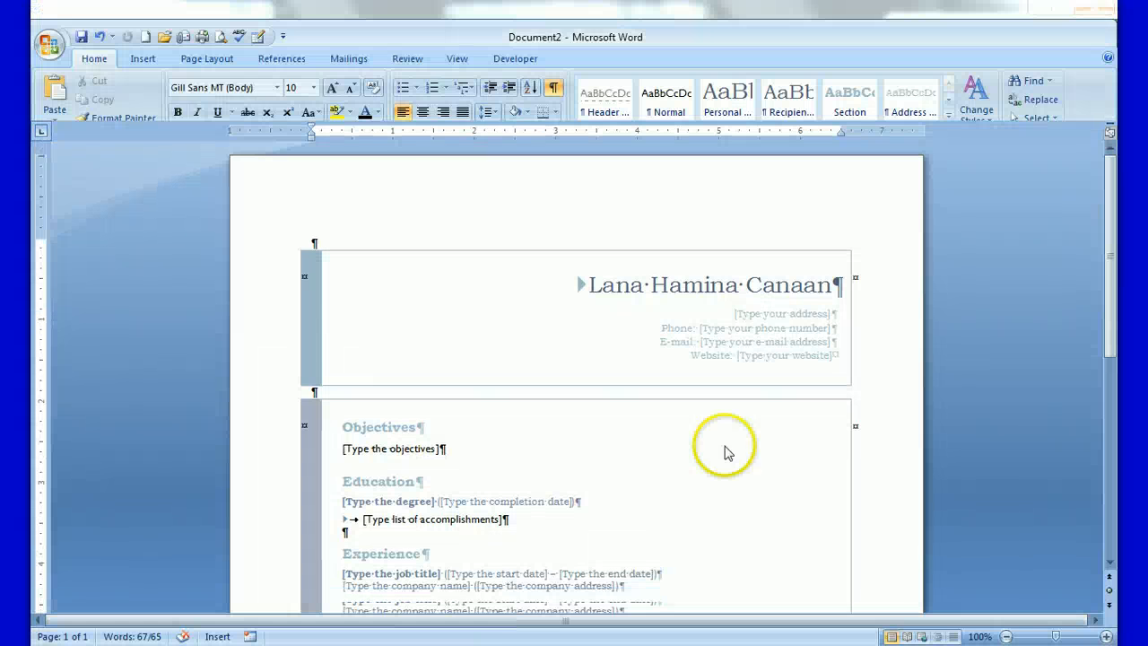
{"action": "left_click", "coordinate": [768, 316]}
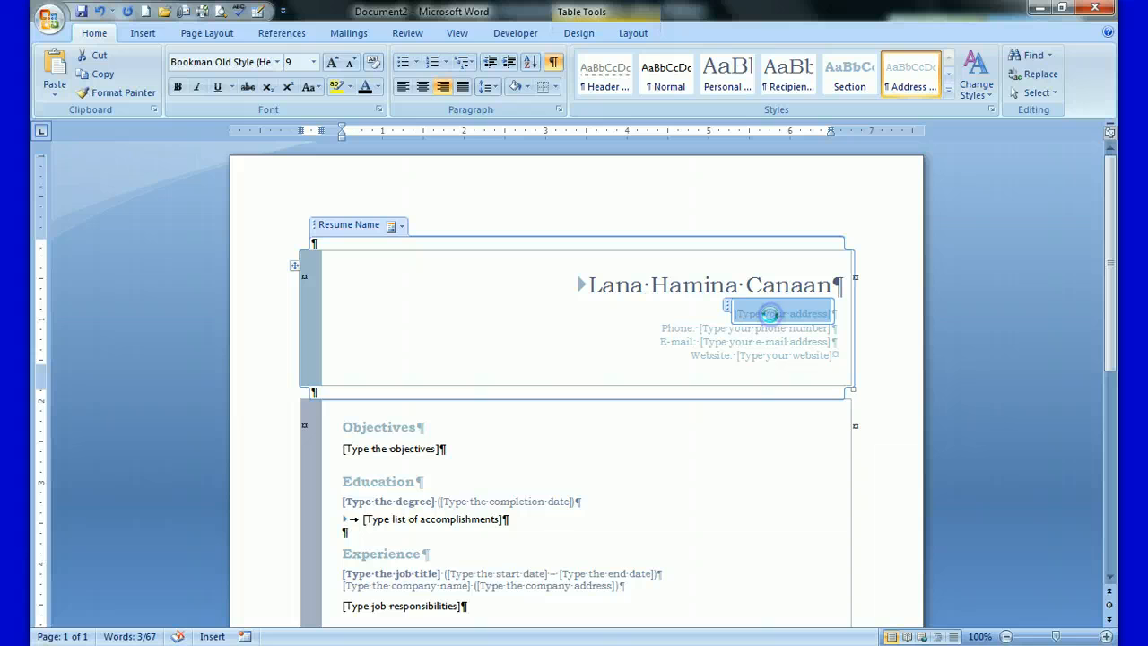
{"action": "left_click", "coordinate": [155, 110]}
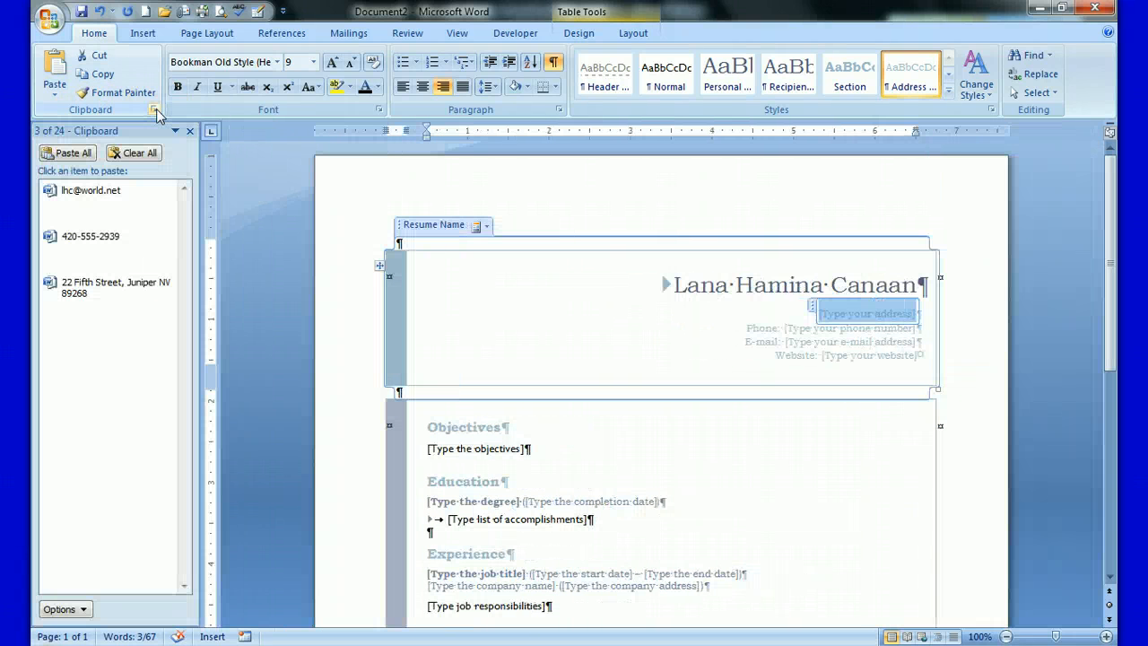
{"action": "left_click", "coordinate": [99, 294]}
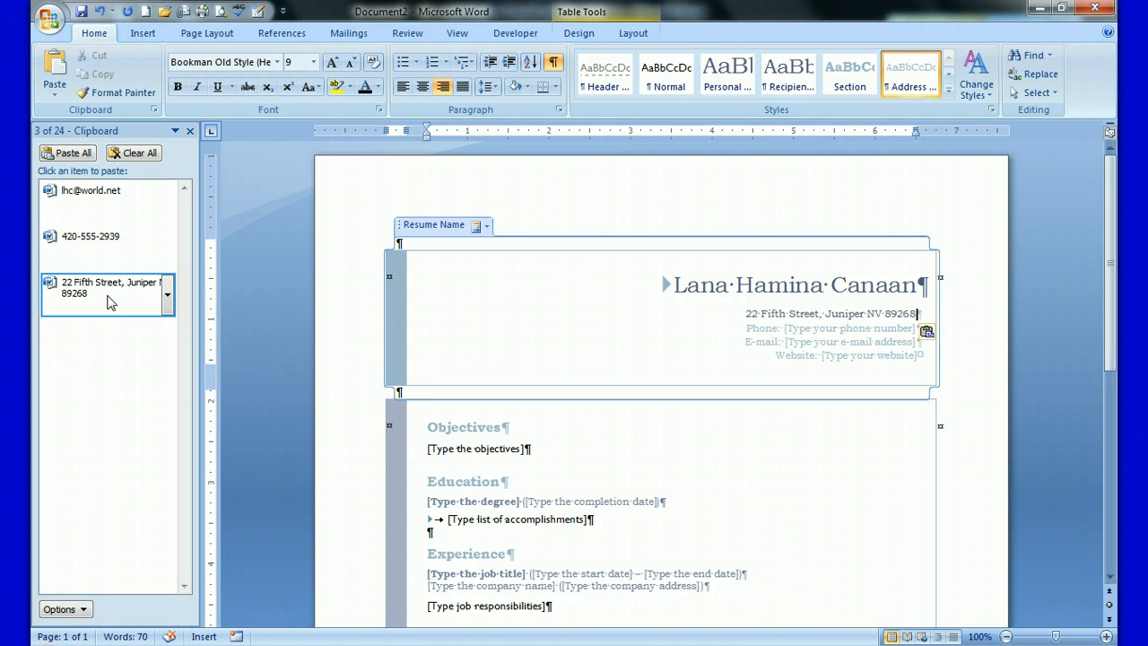
Replace the phone and e-mail placeholders in the resume header with the phone number and e-mail address collected on the Office Clipboard
{"action": "left_click", "coordinate": [802, 330]}
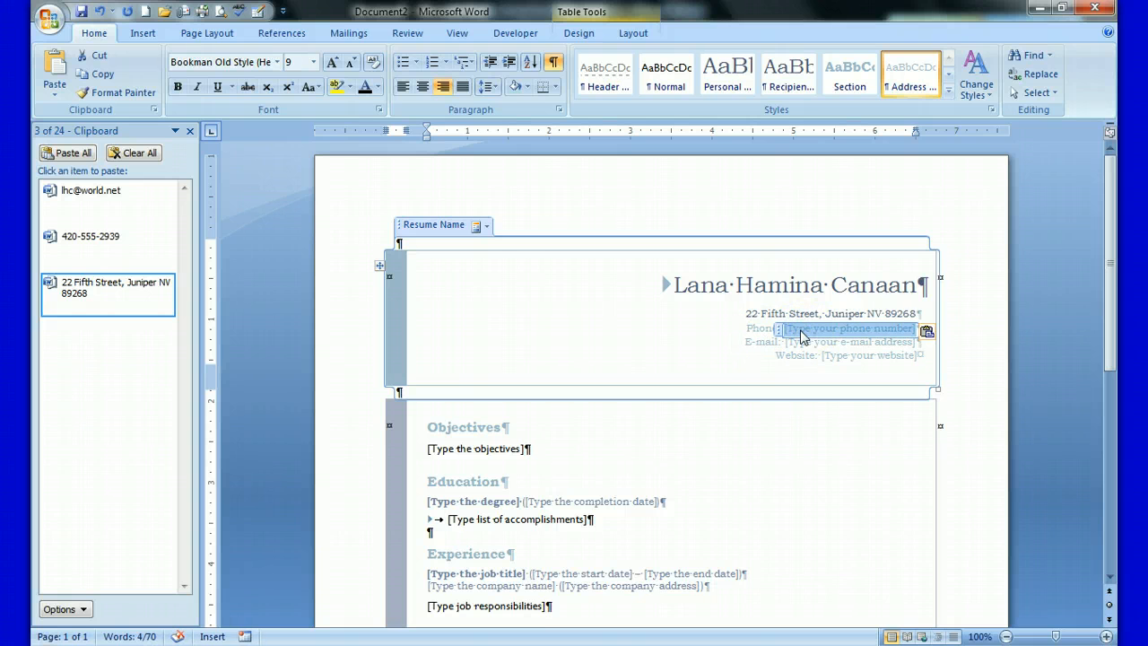
{"action": "left_click", "coordinate": [139, 240]}
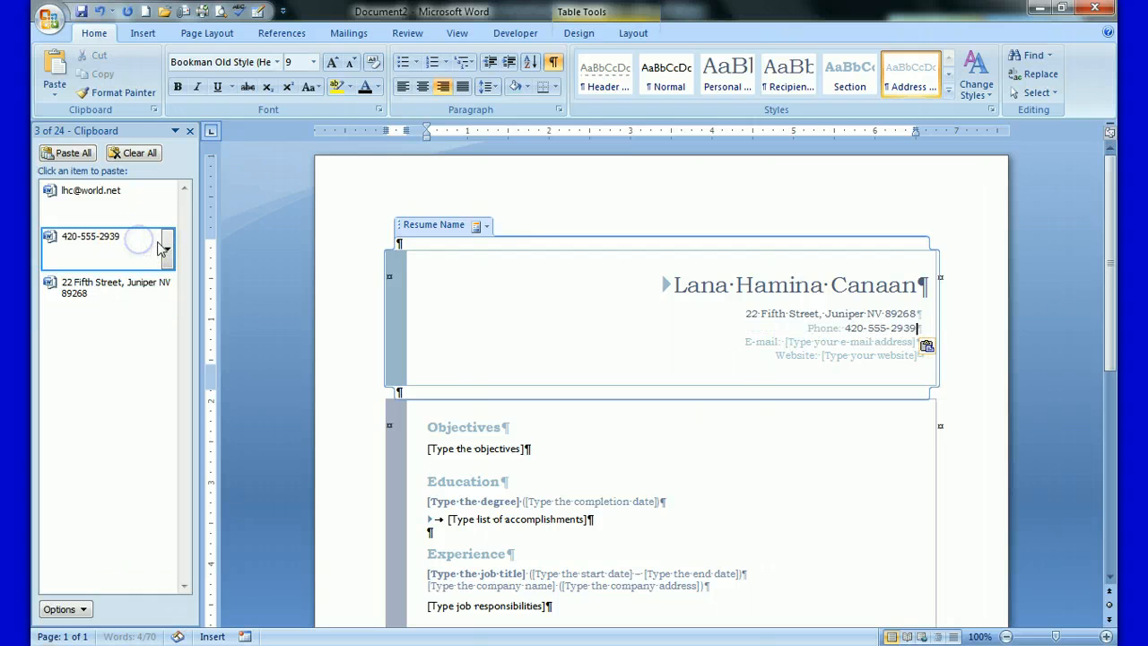
{"action": "left_click", "coordinate": [892, 339]}
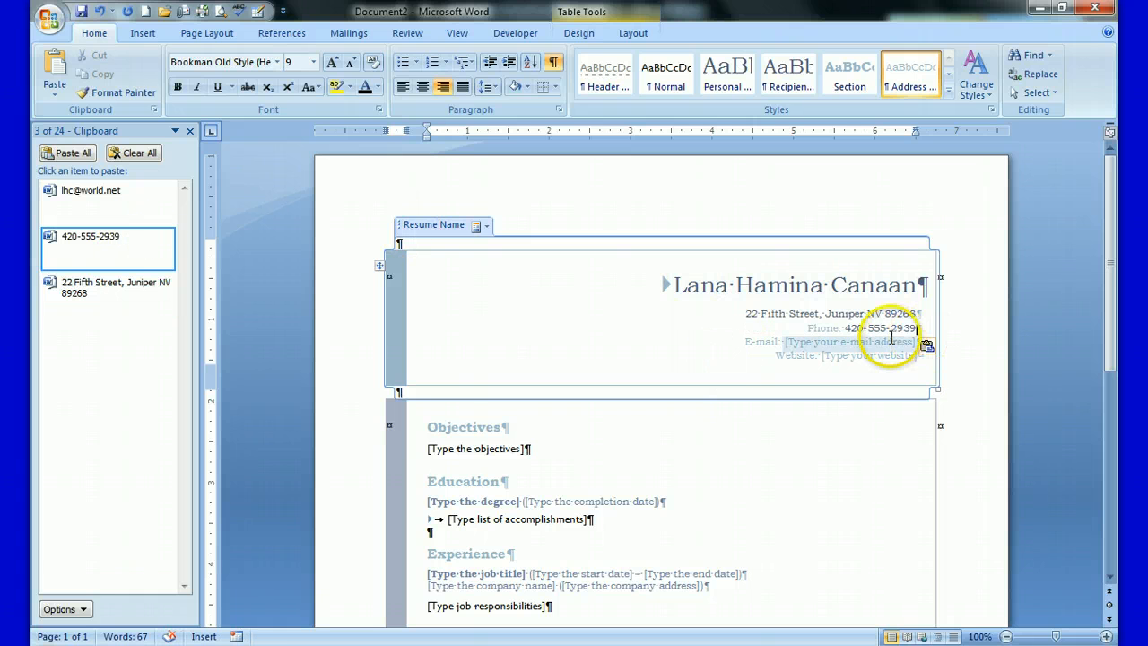
{"action": "left_click", "coordinate": [891, 342]}
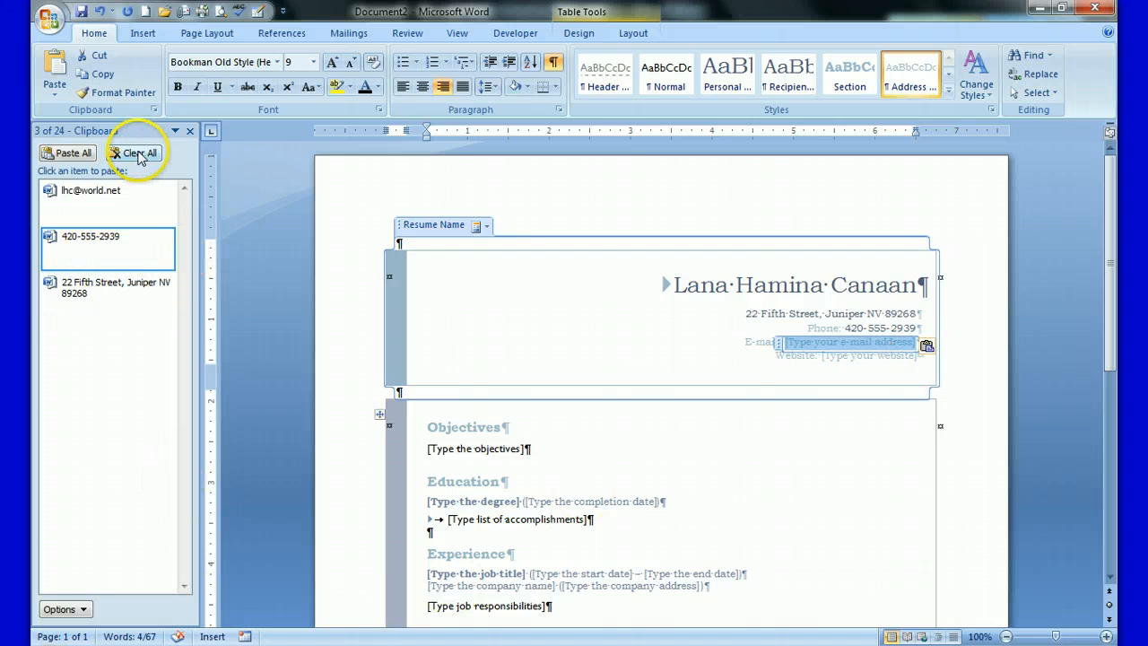
{"action": "left_click", "coordinate": [81, 198]}
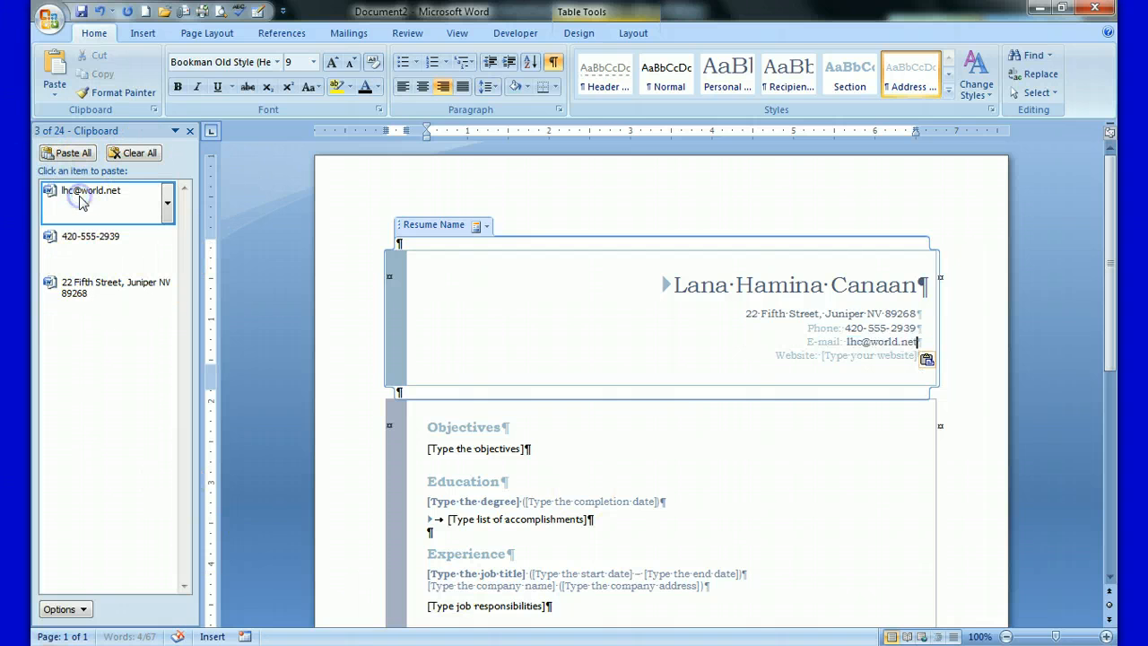
Delete the Website label and its placeholder from the resume header
{"action": "left_click", "coordinate": [823, 357]}
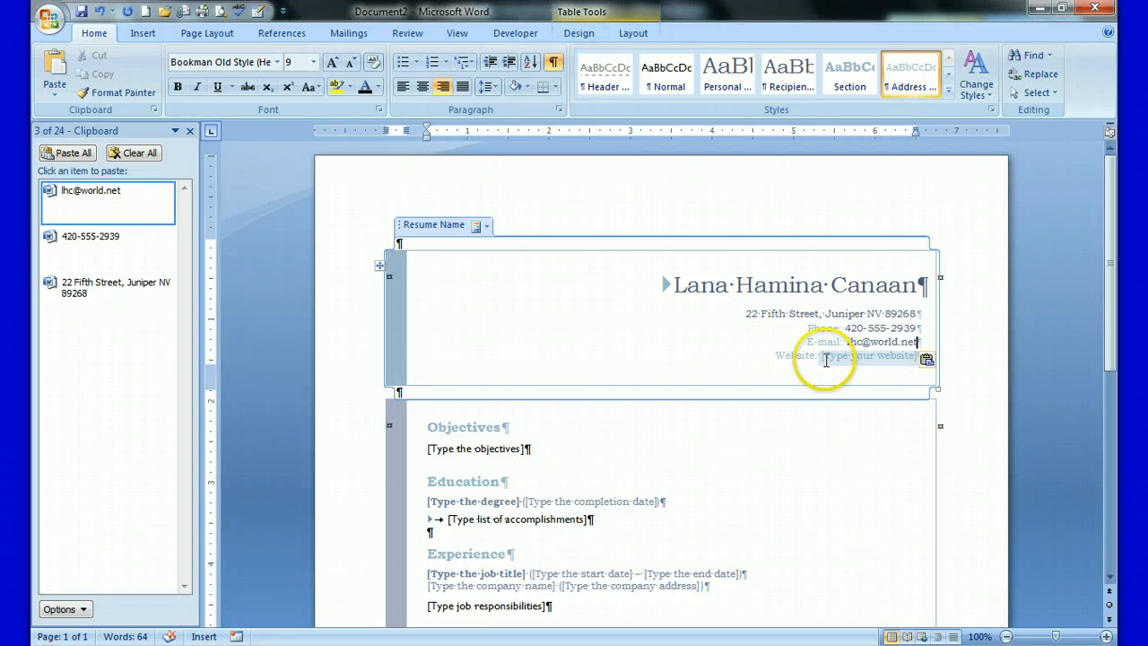
{"action": "left_click_drag", "start_coordinate": [777, 356], "coordinate": [915, 358]}
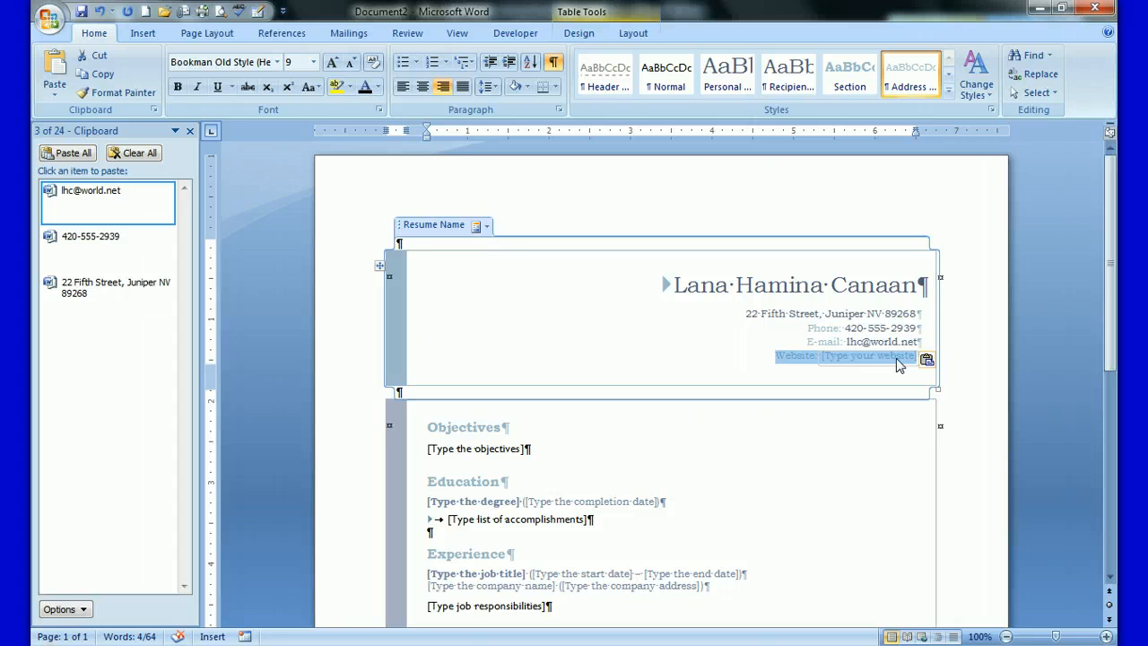
{"action": "key", "text": "Delete"}
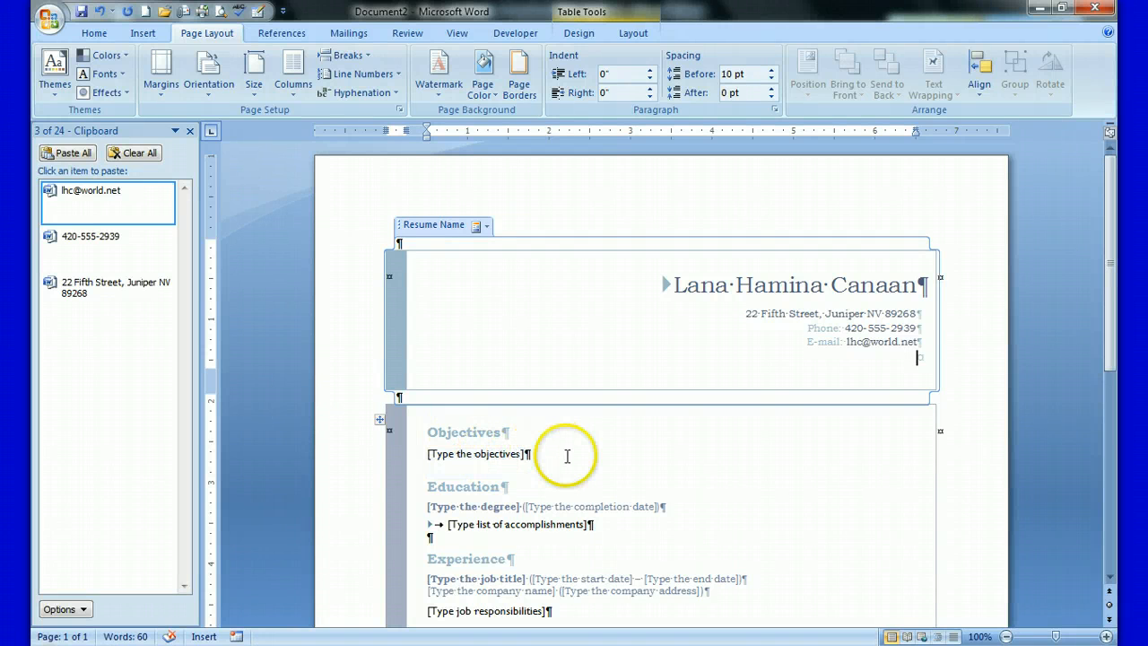
Set the spacing after the Objectives heading to 0 pt
{"action": "left_click", "coordinate": [498, 456]}
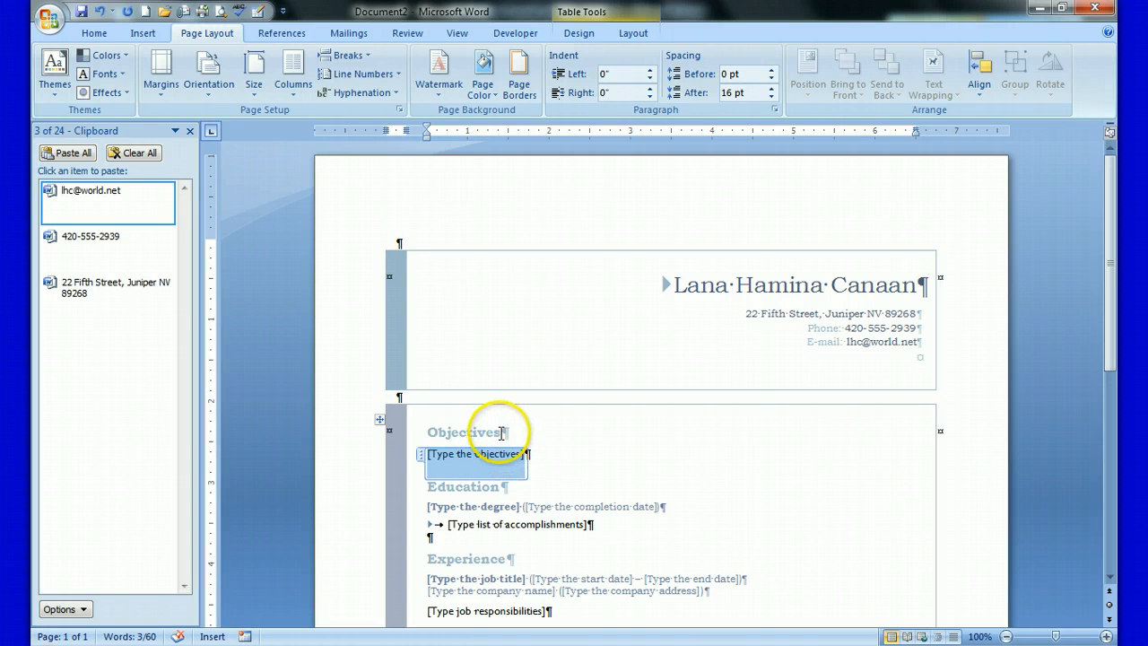
{"action": "left_click", "coordinate": [502, 433]}
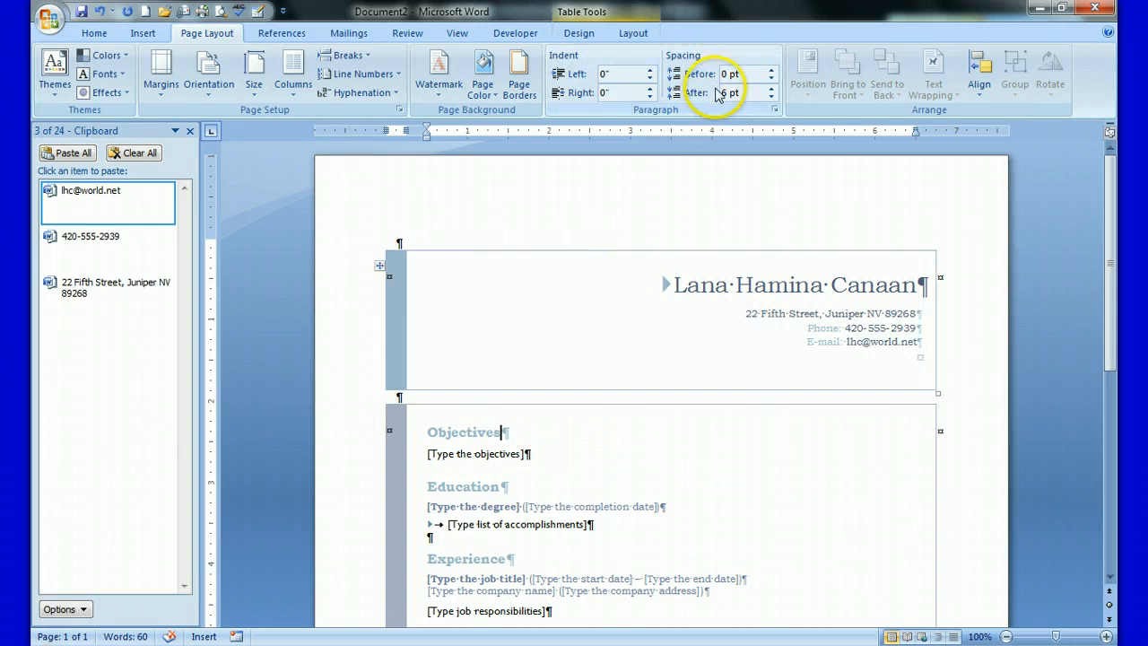
{"action": "left_click", "coordinate": [772, 98]}
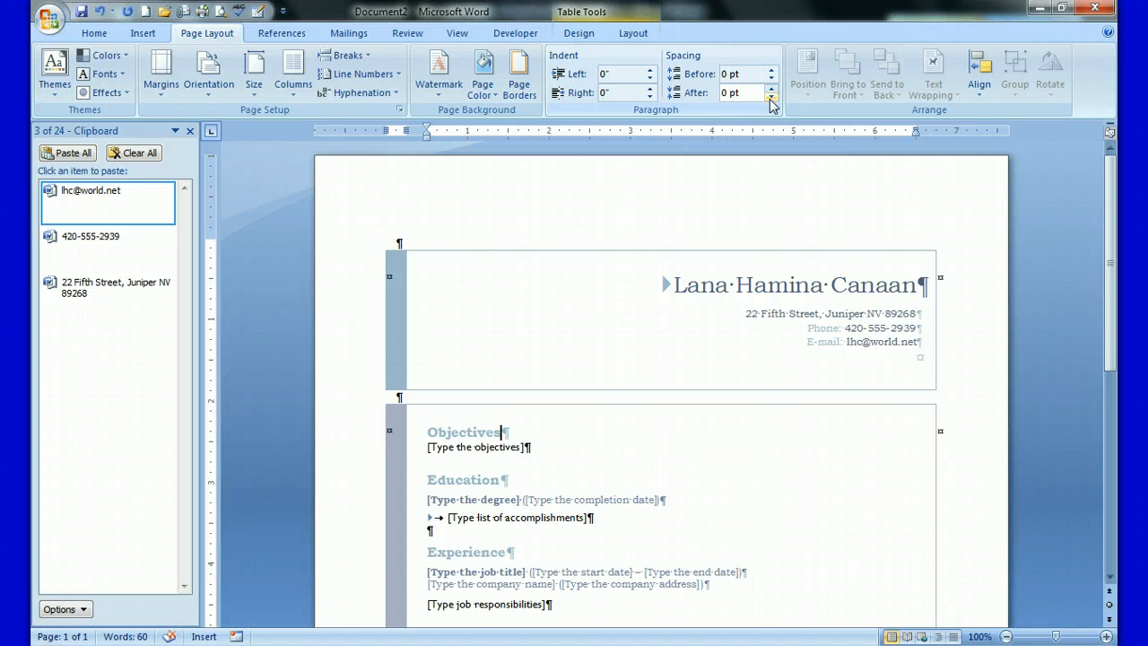
{"action": "left_click", "coordinate": [770, 90]}
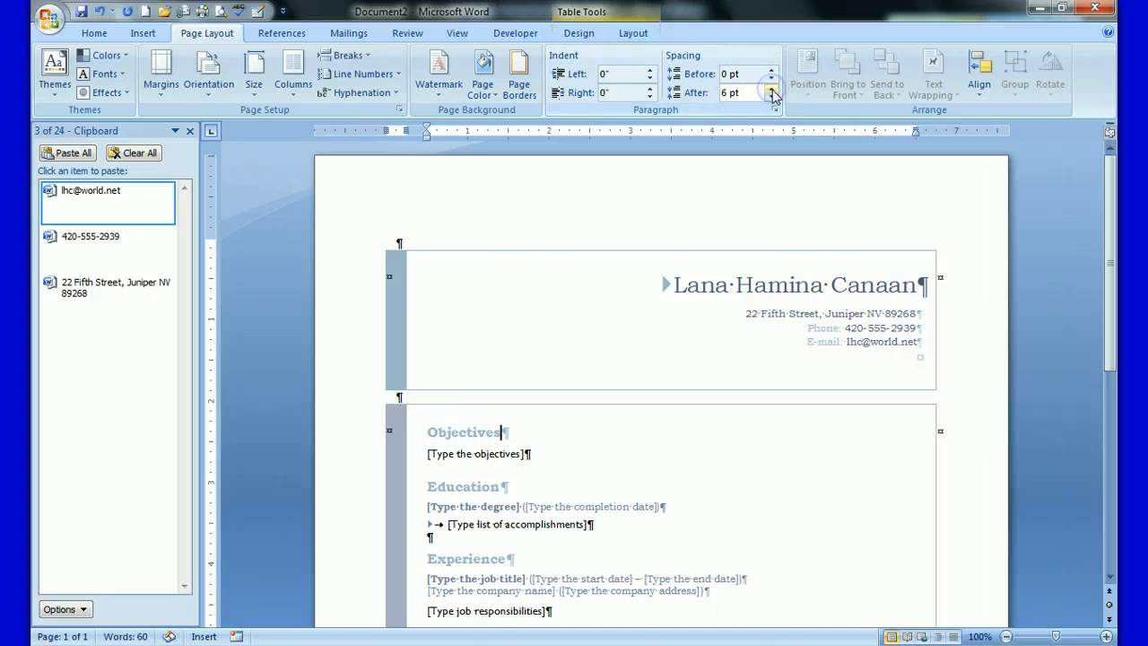
{"action": "left_click", "coordinate": [772, 97]}
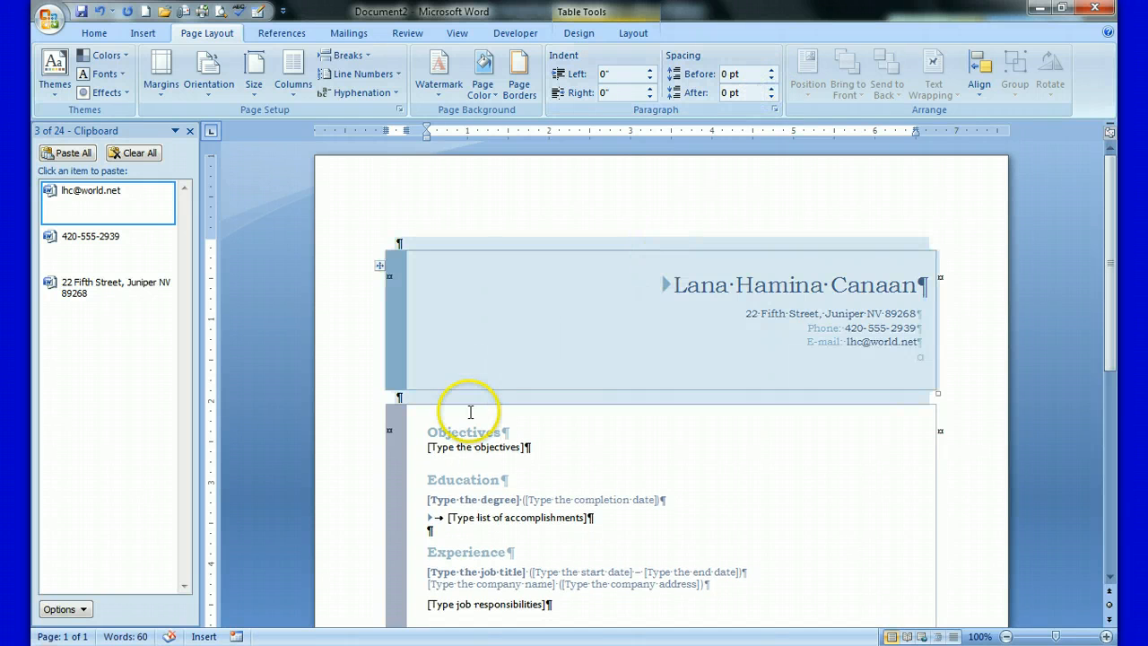
Replace the objectives placeholder with "To Obtain a full-time culinary instructor position with a culinary academy, school, or institute in the Juniper area."
{"action": "left_click", "coordinate": [493, 454]}
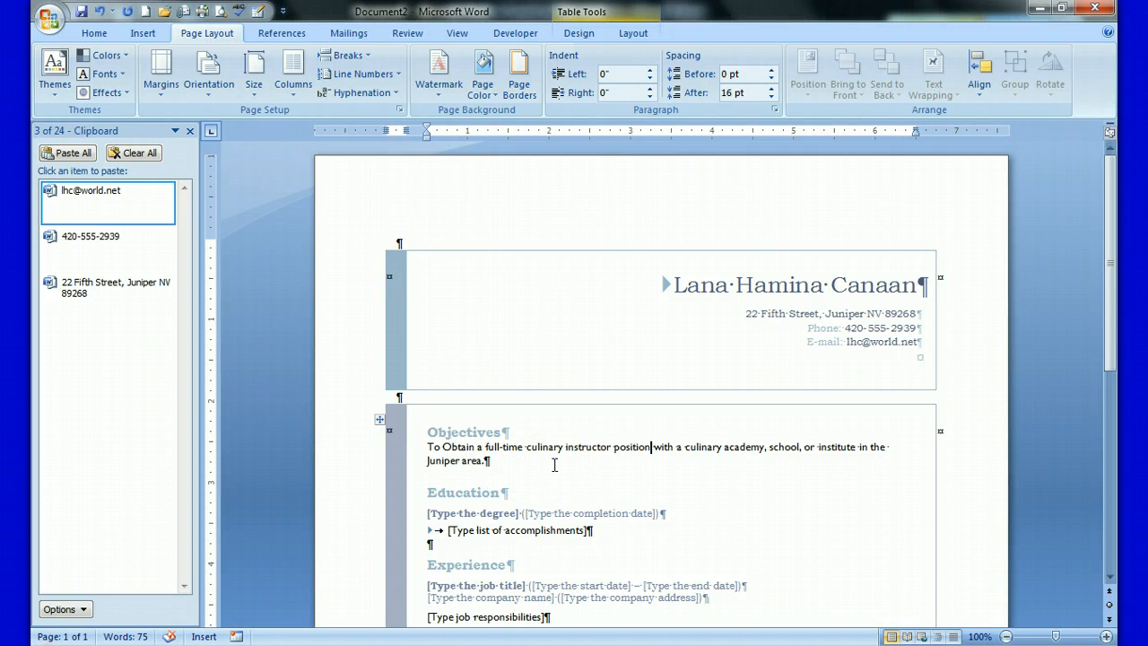
Set the spacing after the Education heading to 0 pt
{"action": "left_click", "coordinate": [501, 492]}
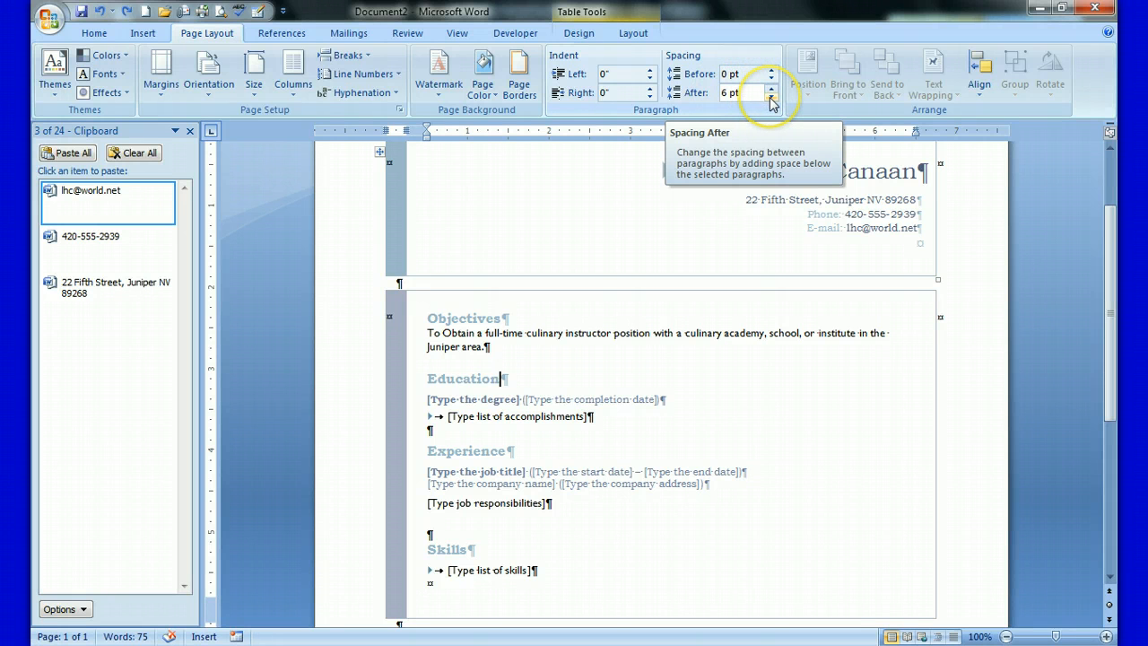
{"action": "left_click", "coordinate": [771, 98]}
{"action": "left_click", "coordinate": [770, 97]}
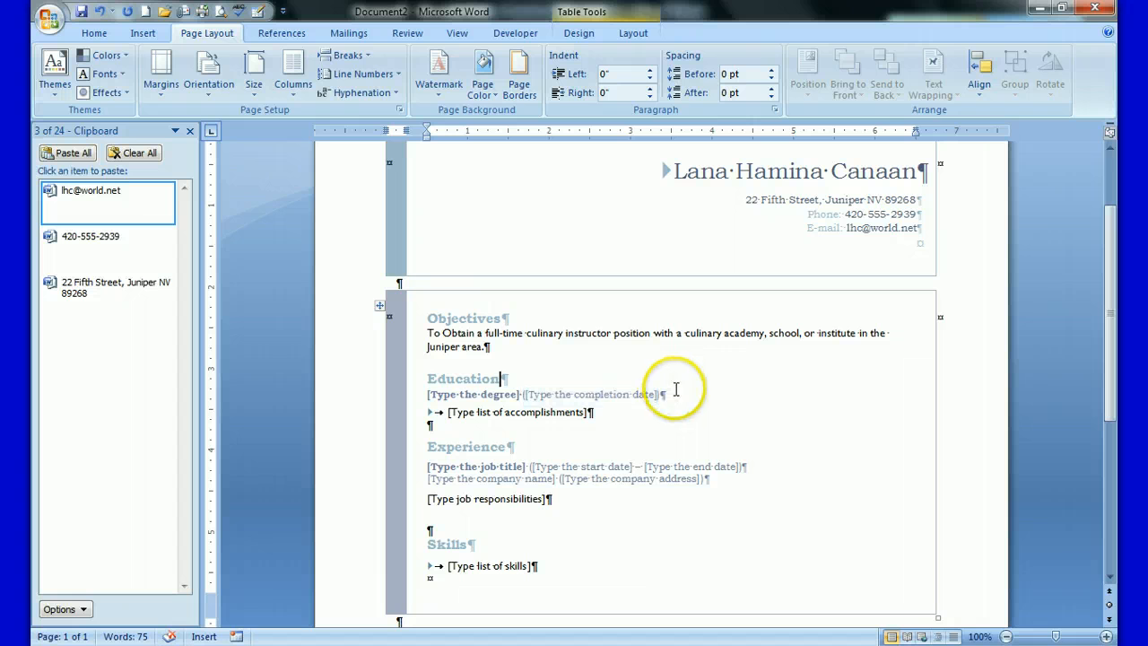
Replace the Education degree and accomplishments placeholders with "B.S. Culinary Arts (Nevada Culinary Institute, May 2008)" and its bulleted awards and Areas of Concentration
{"action": "left_click", "coordinate": [468, 395]}
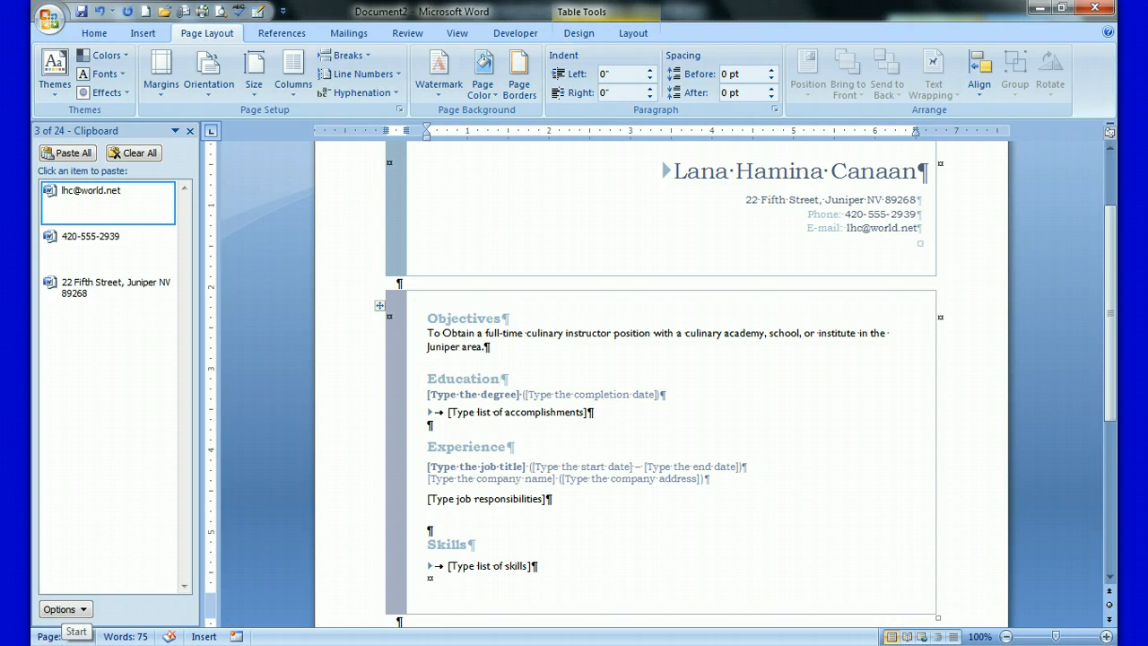
{"action": "mouse_move", "coordinate": [632, 645]}
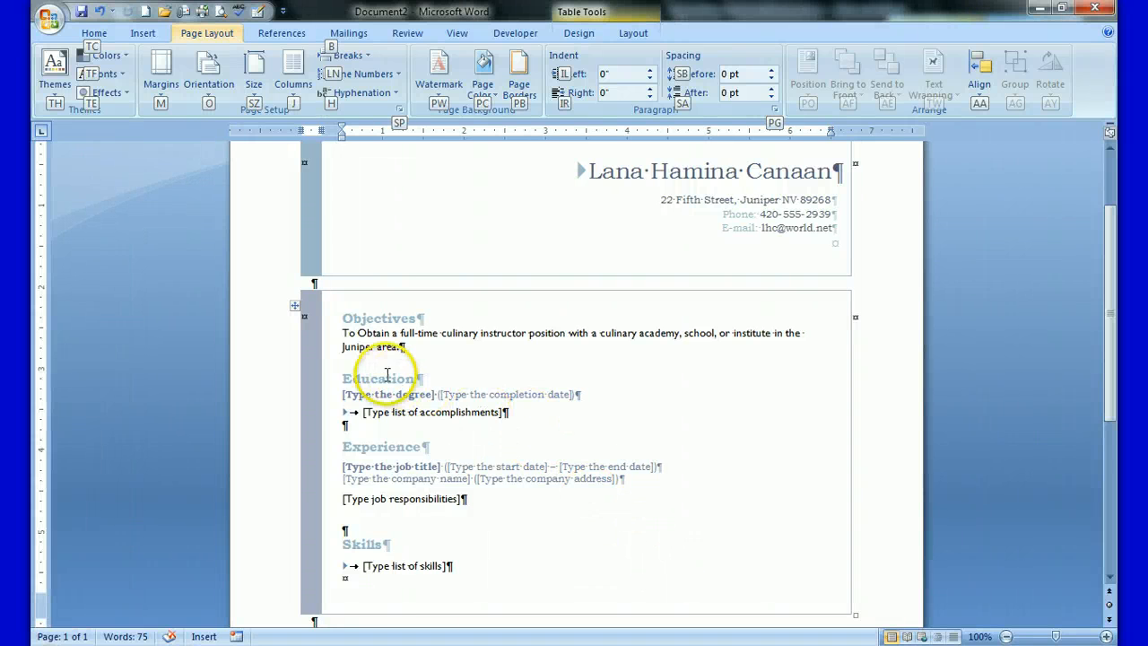
{"action": "left_click", "coordinate": [334, 395]}
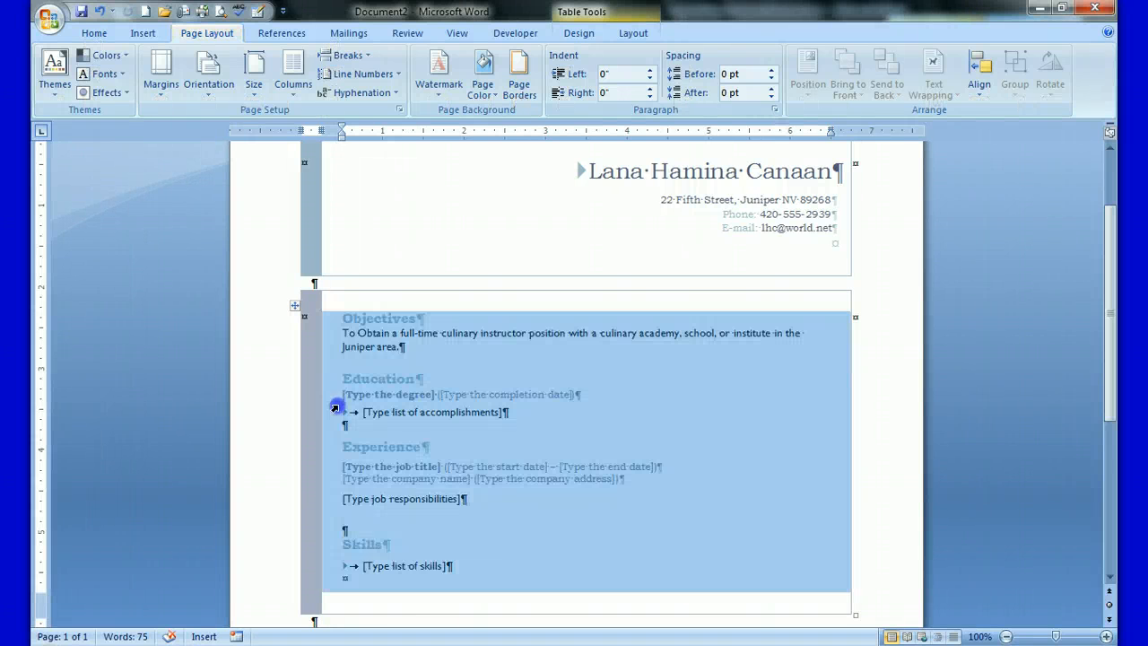
{"action": "left_click", "coordinate": [508, 412]}
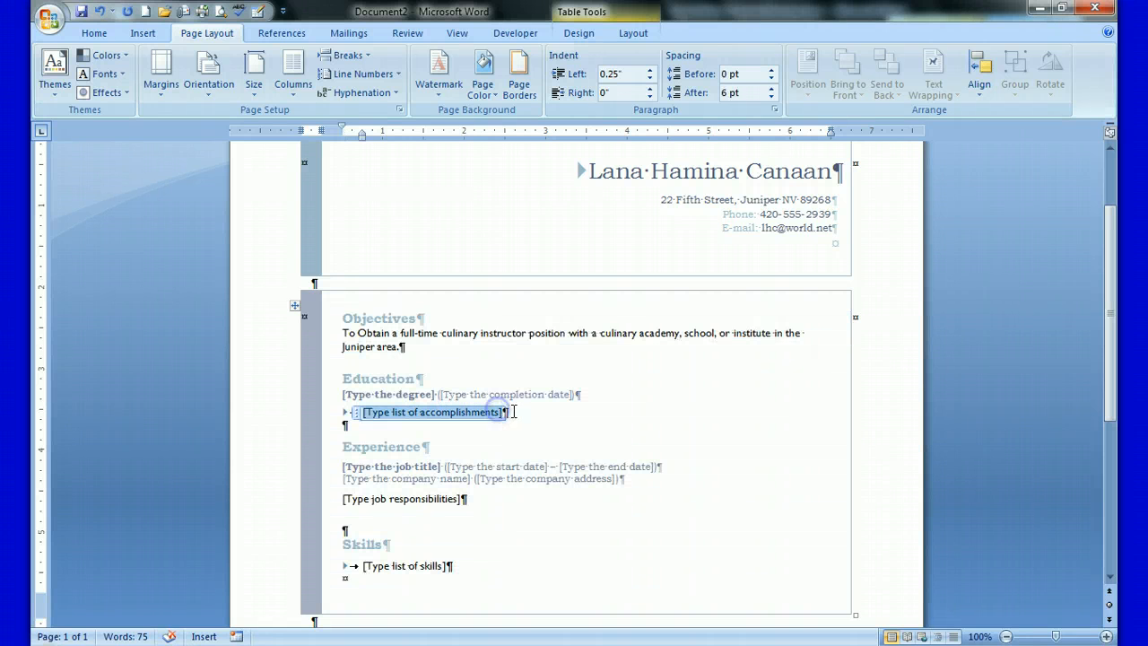
{"action": "left_click", "coordinate": [335, 397]}
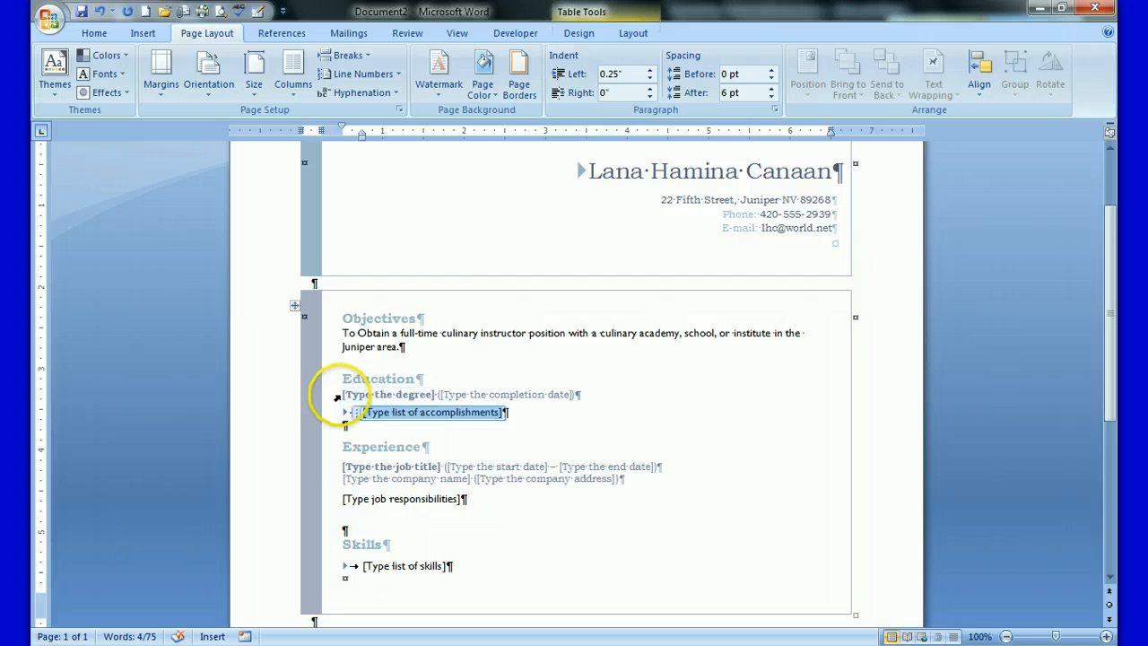
{"action": "left_click", "coordinate": [365, 400]}
{"action": "left_click_drag", "start_coordinate": [365, 400], "coordinate": [484, 422]}
{"action": "type", "text": "B.S. Culinary Arts (Nevada Culinary Institute, May 2008) Dean's List, six semesters Moeller Nutrition Award, January 2008 Marge Rae Outstanding Student Scholarship, 2006-2008 Baker Food Preparation Contest, 1st Place, November 2008 Areas of Concentration: Food Planning and Preparation Food Safety Nutrition Regional and International Cuisine"}
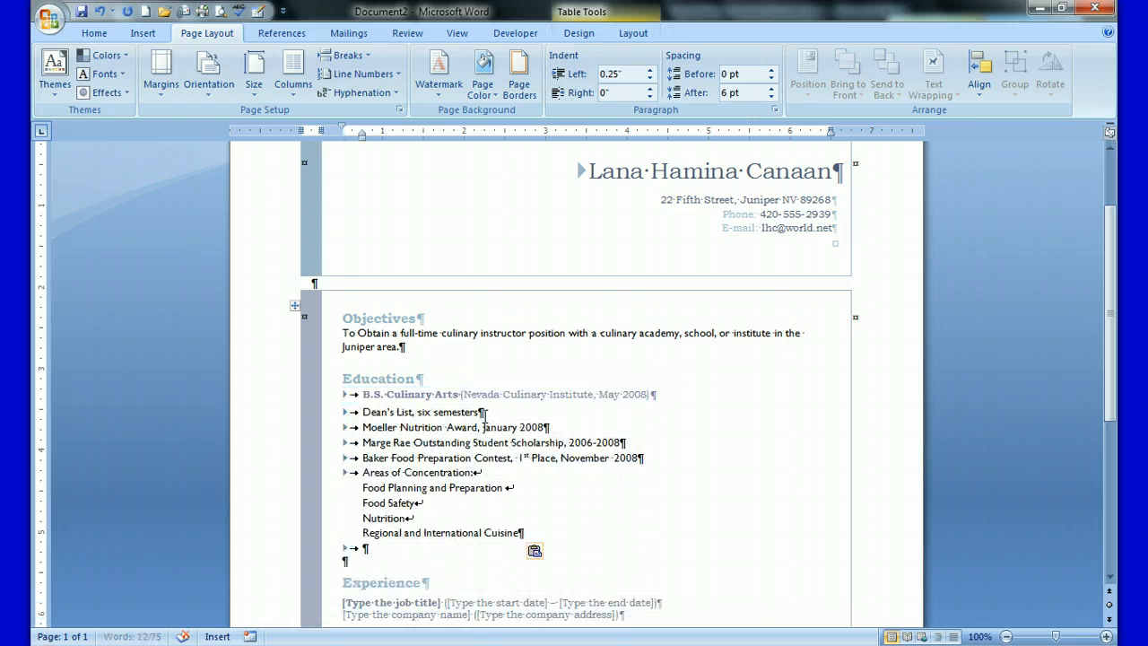
Remove the bullet from the empty last Education line, and the bullet and indent from the B.S. Culinary Arts line
{"action": "left_click", "coordinate": [480, 412]}
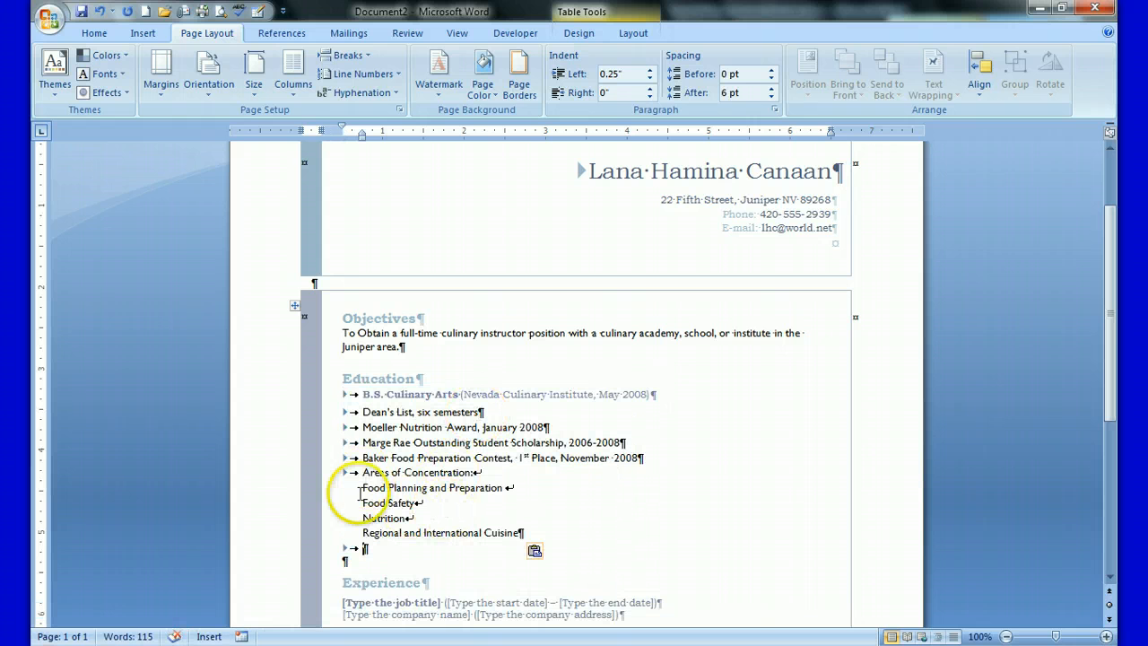
{"action": "key", "text": "BackSpace"}
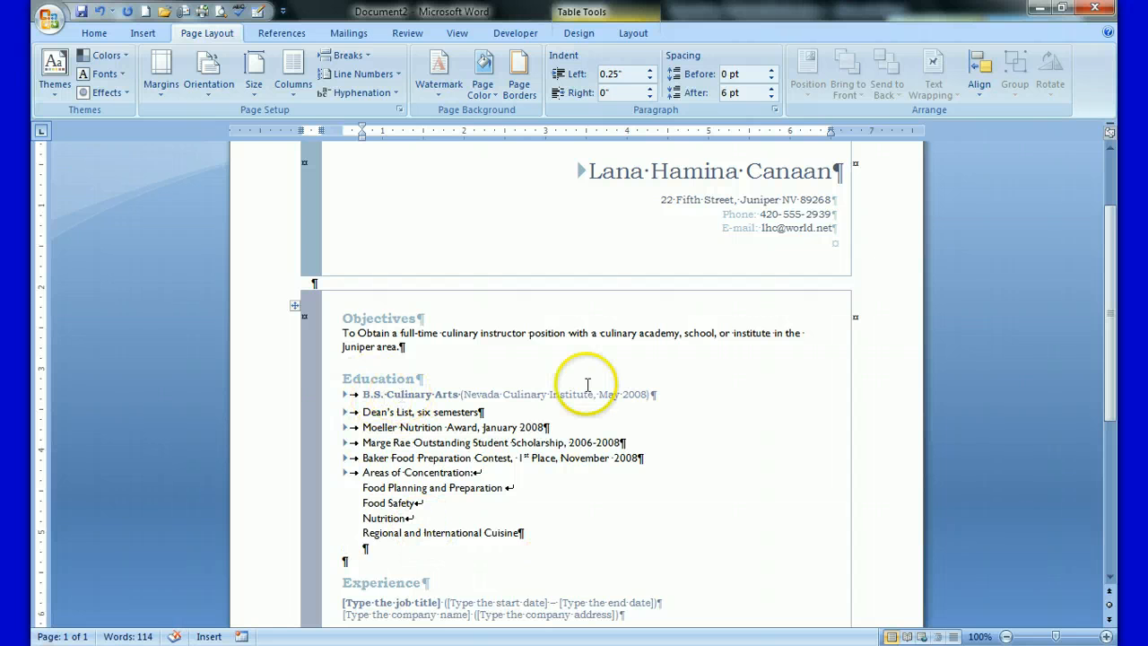
{"action": "left_click", "coordinate": [358, 394]}
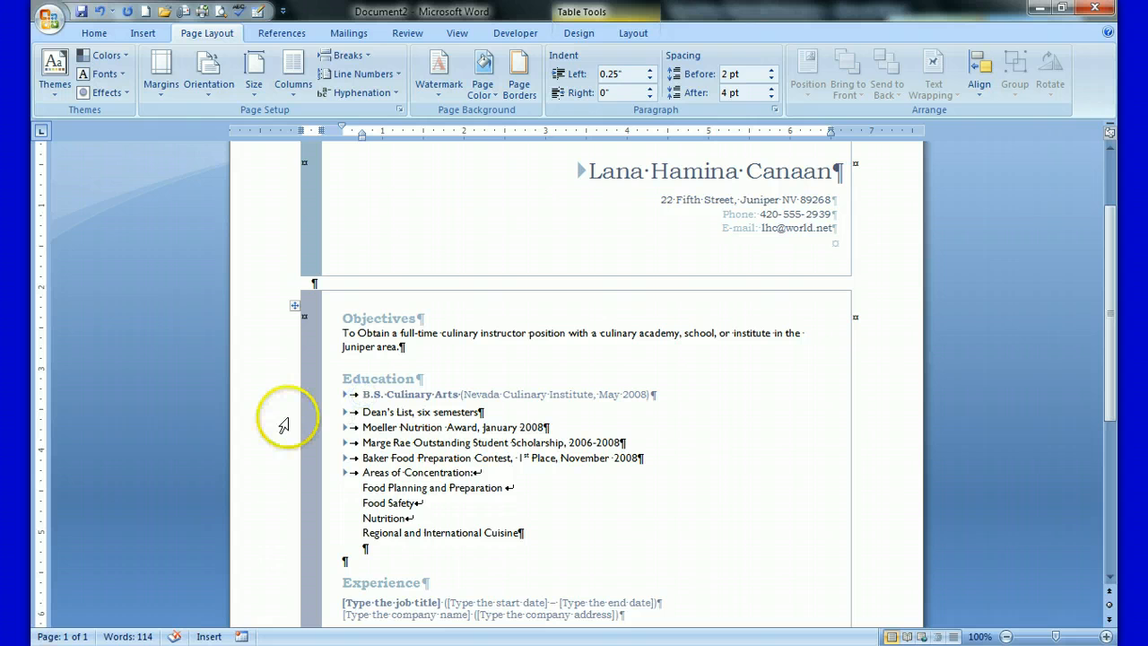
{"action": "key", "text": "BackSpace"}
{"action": "key", "text": "BackSpace"}
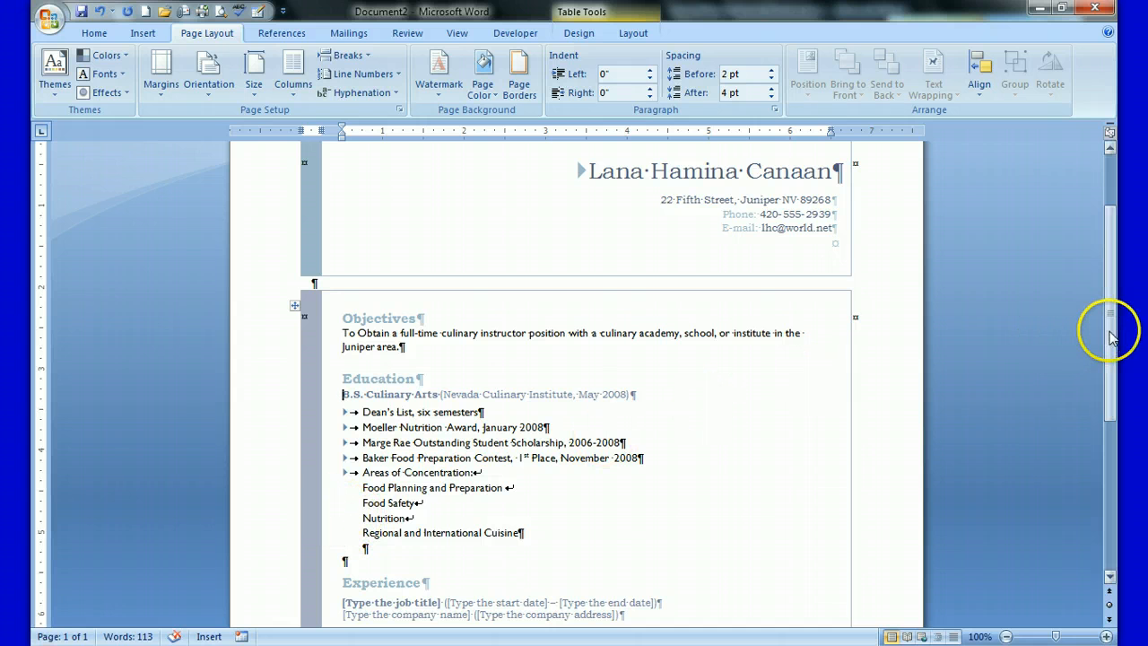
Switch to the completed resume document and examine its Experience entries and overall layout
{"action": "left_click_drag", "start_coordinate": [1112, 336], "coordinate": [1119, 358]}
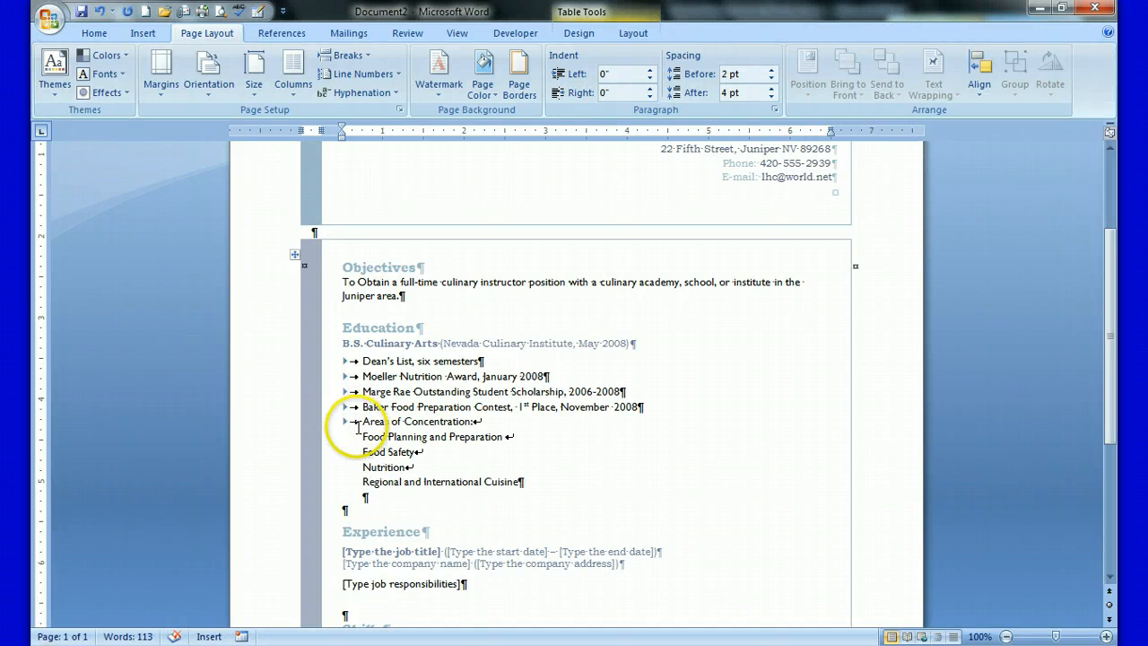
{"action": "left_click", "coordinate": [404, 552]}
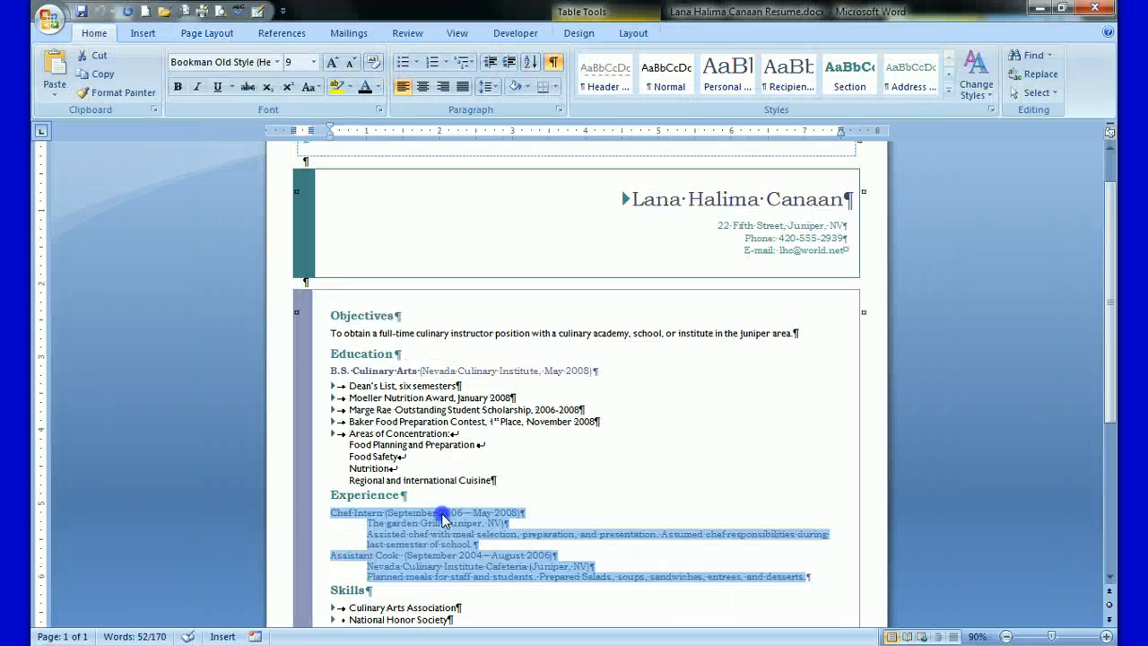
{"action": "left_click", "coordinate": [440, 512]}
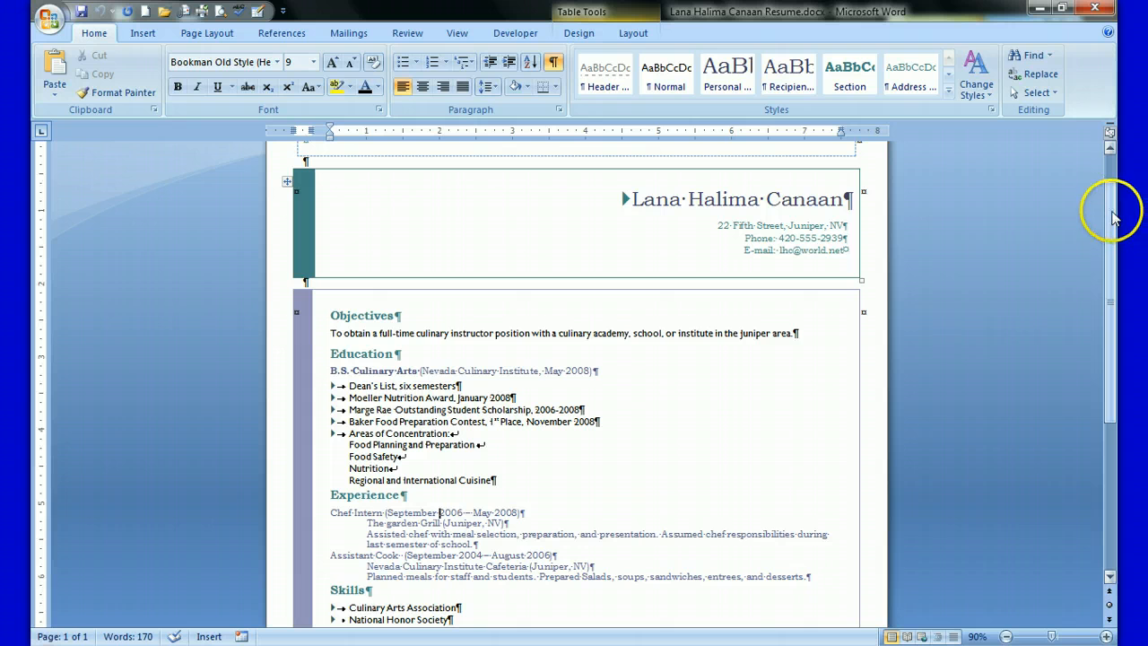
{"action": "mouse_move", "coordinate": [1113, 218]}
{"action": "left_mouse_down"}
{"action": "mouse_move", "coordinate": [1119, 341]}
{"action": "mouse_move", "coordinate": [1118, 199]}
{"action": "left_mouse_up"}
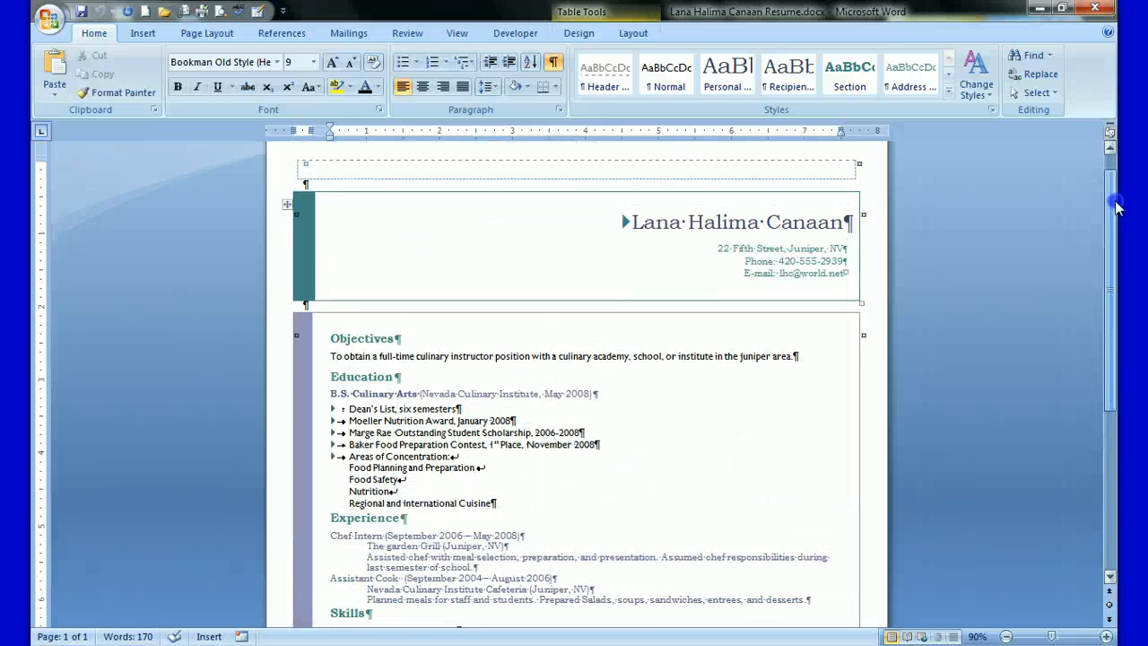